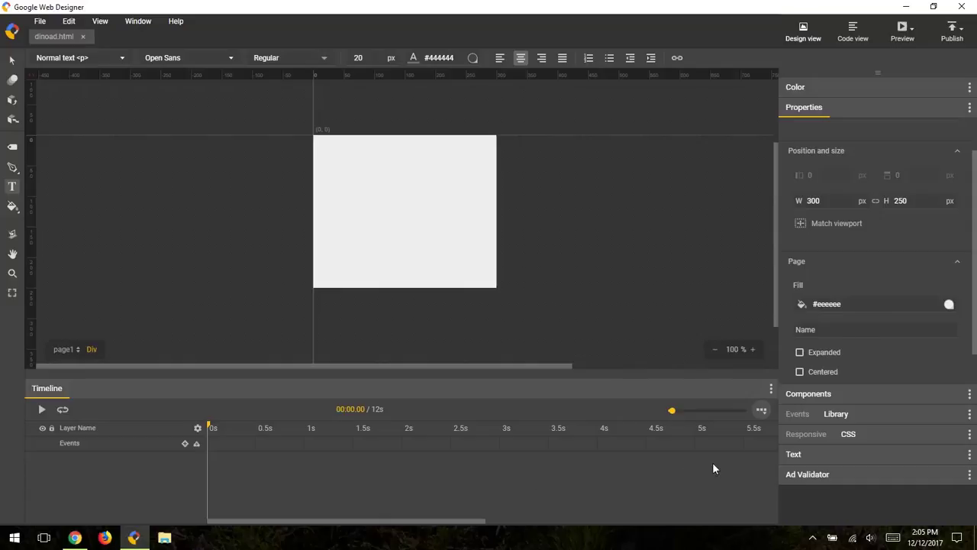
# - Toggle the timeline between the quick thumbnail view and the layered time view
pyautogui.click(761, 414)
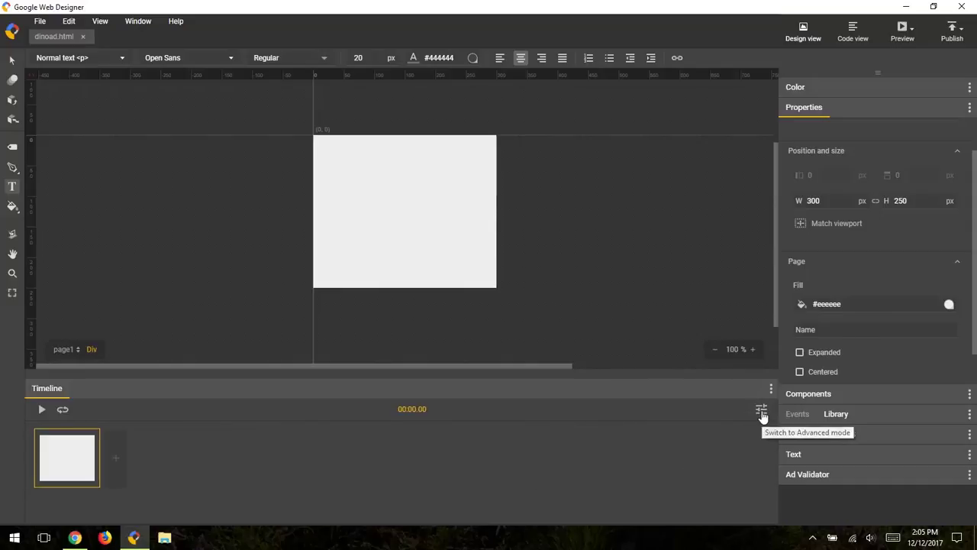
pyautogui.click(762, 415)
pyautogui.click(762, 414)
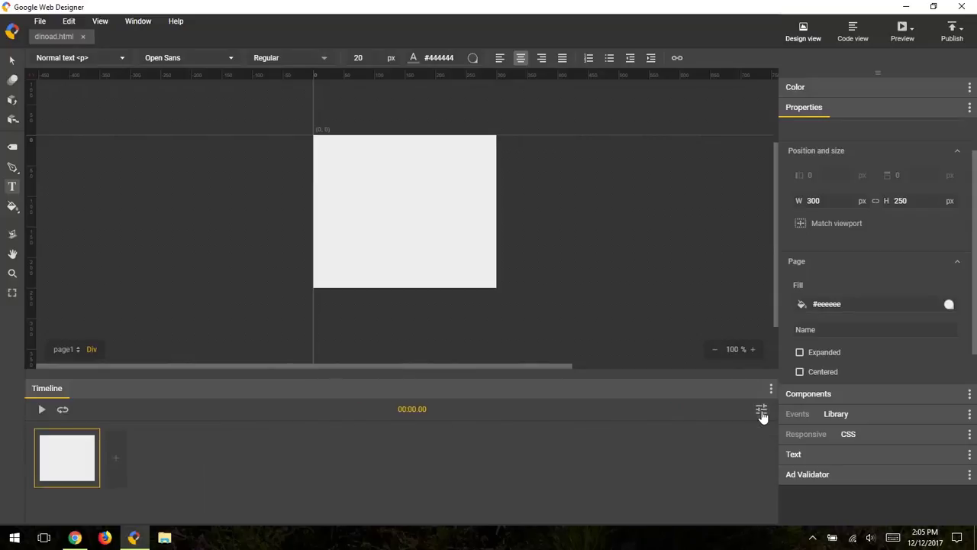
pyautogui.click(760, 410)
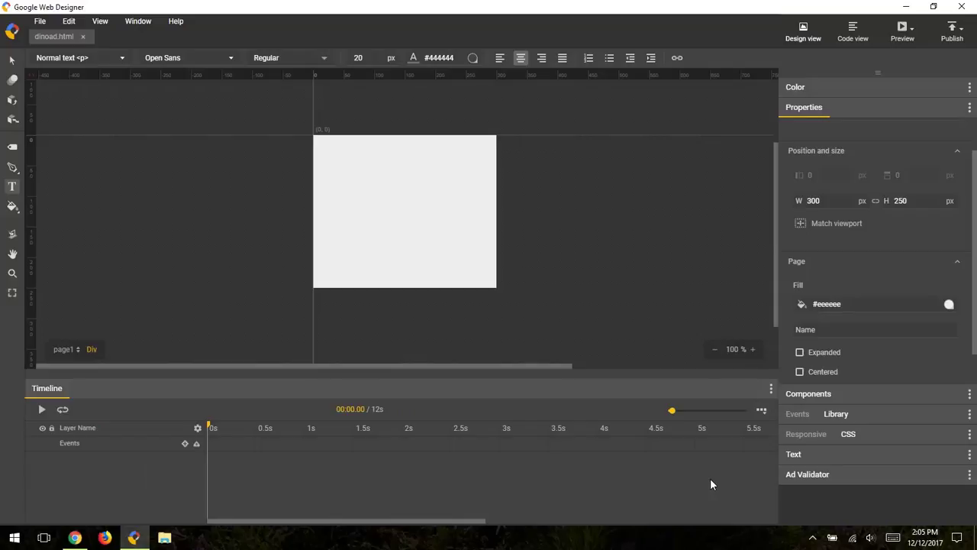
# - Replay the finished ad in the Chrome preview, then minimize Chrome
pyautogui.click(75, 536)
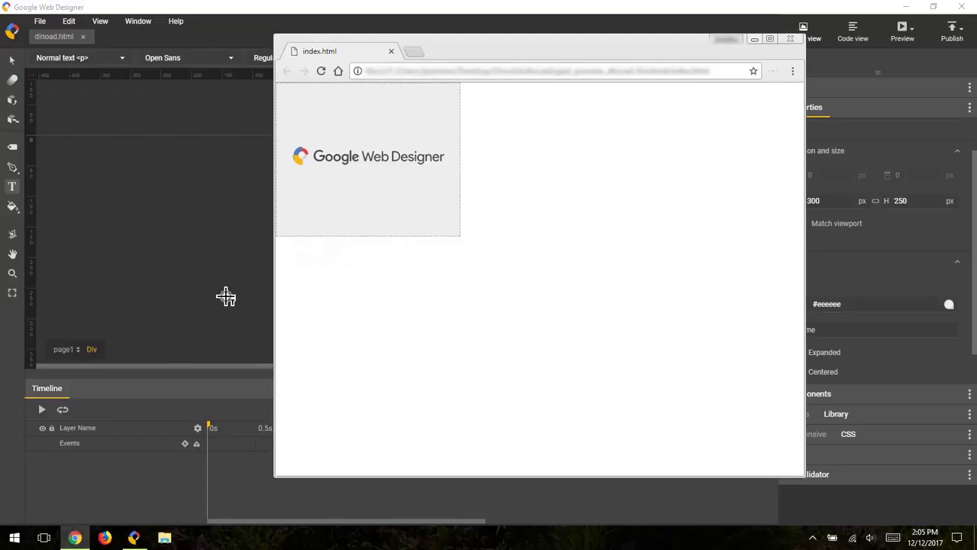
pyautogui.click(321, 73)
pyautogui.click(753, 40)
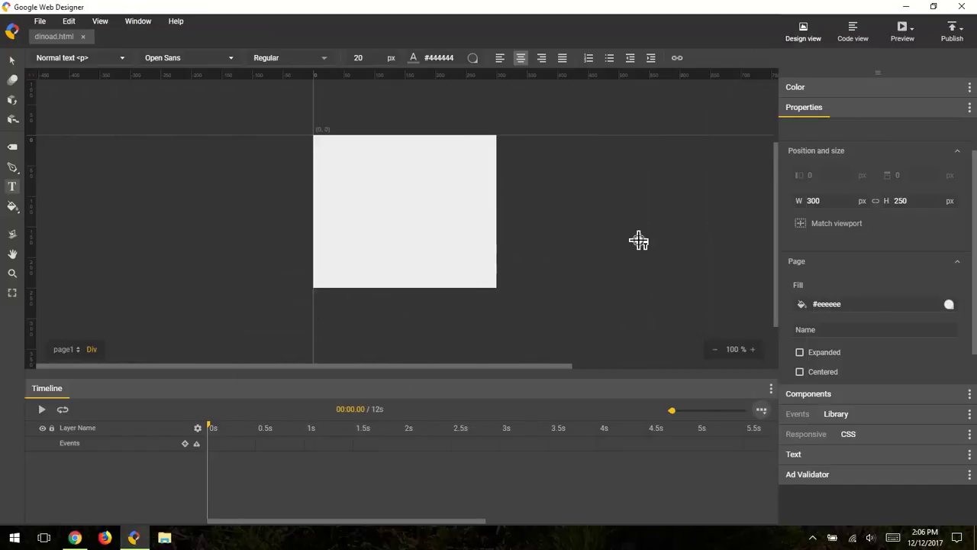
# - Drag laptops.png from the Library onto the 300×250 stage, with the dinosaur laptop inside it
pyautogui.click(840, 416)
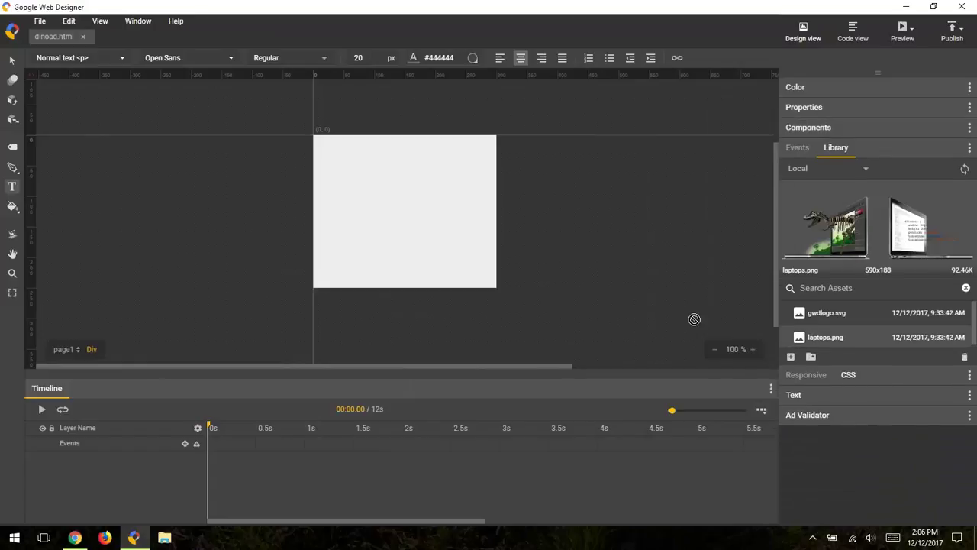
pyautogui.moveTo(824, 339); pyautogui.dragTo(410, 204)
pyautogui.moveTo(539, 260); pyautogui.dragTo(445, 216)
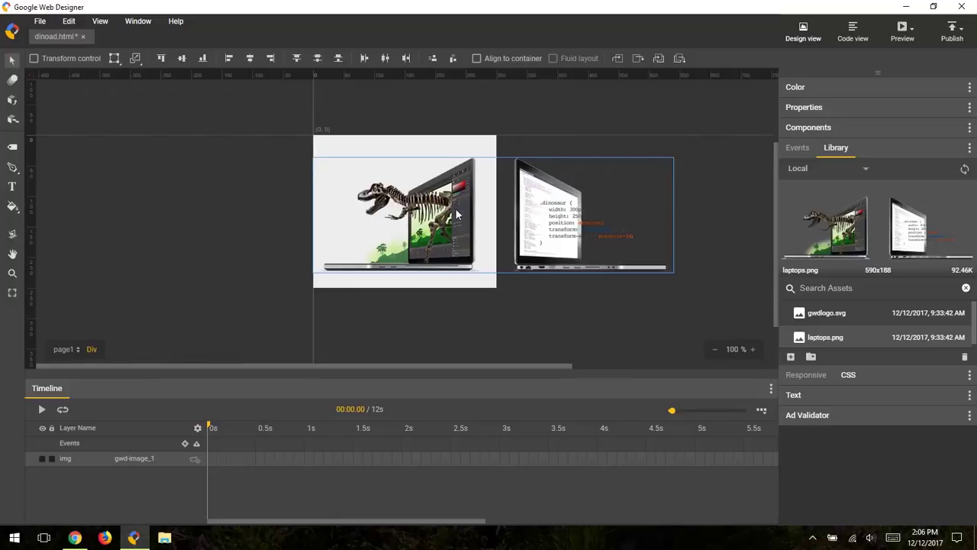
pyautogui.moveTo(445, 216)
pyautogui.mouseDown()
pyautogui.moveTo(271, 216)
pyautogui.moveTo(458, 216)
pyautogui.mouseUp()
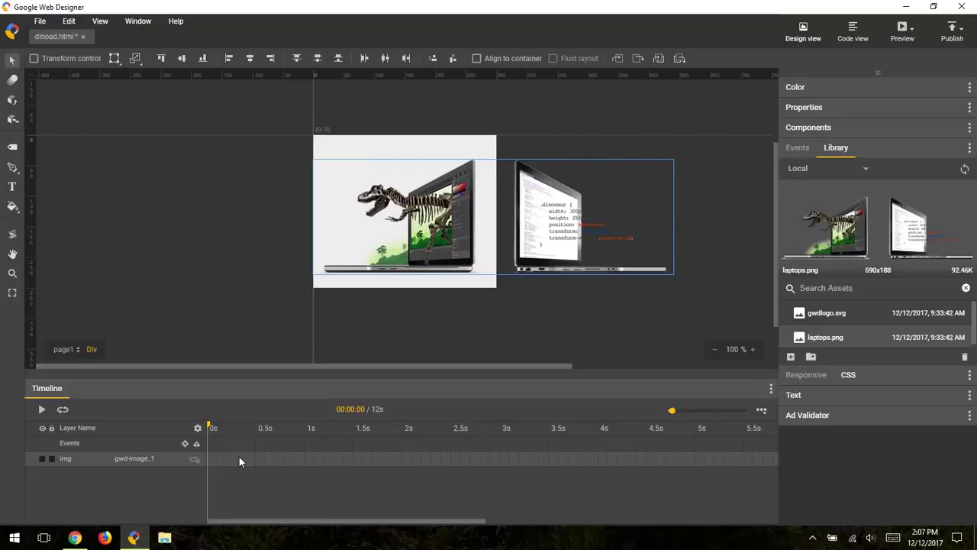
# - Add image keyframes at 1s and 1.5s, sliding the image left to the code laptop
pyautogui.rightClick(305, 460)
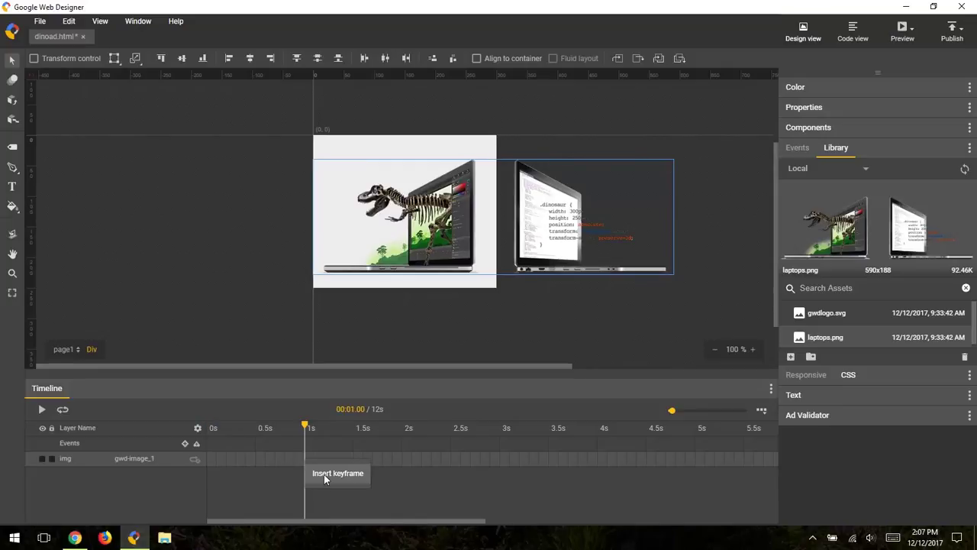
pyautogui.click(324, 474)
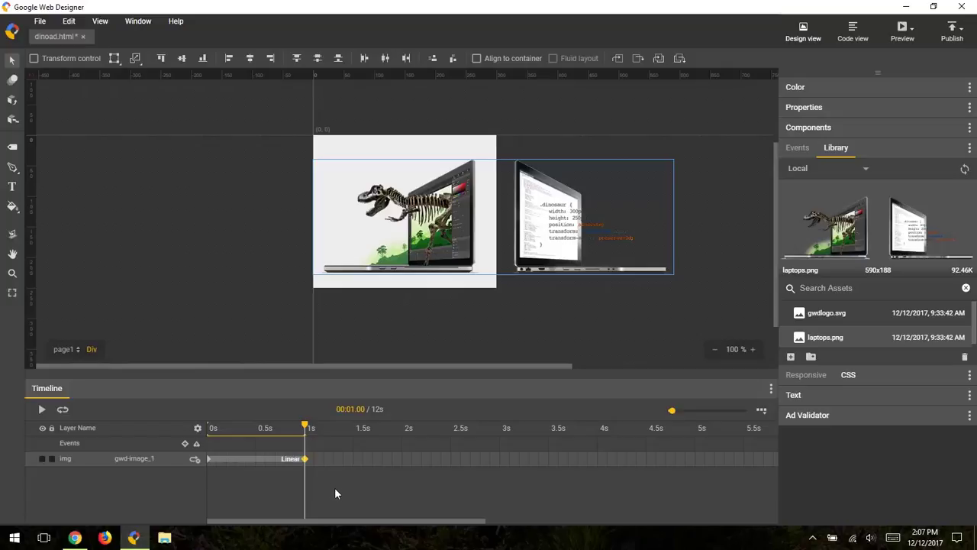
pyautogui.rightClick(352, 458)
pyautogui.click(371, 475)
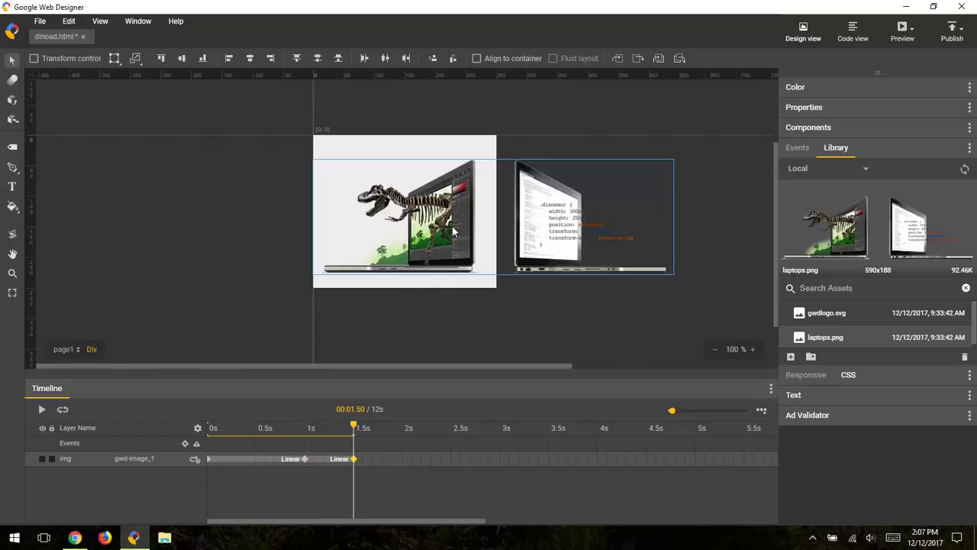
pyautogui.moveTo(456, 233); pyautogui.dragTo(271, 237)
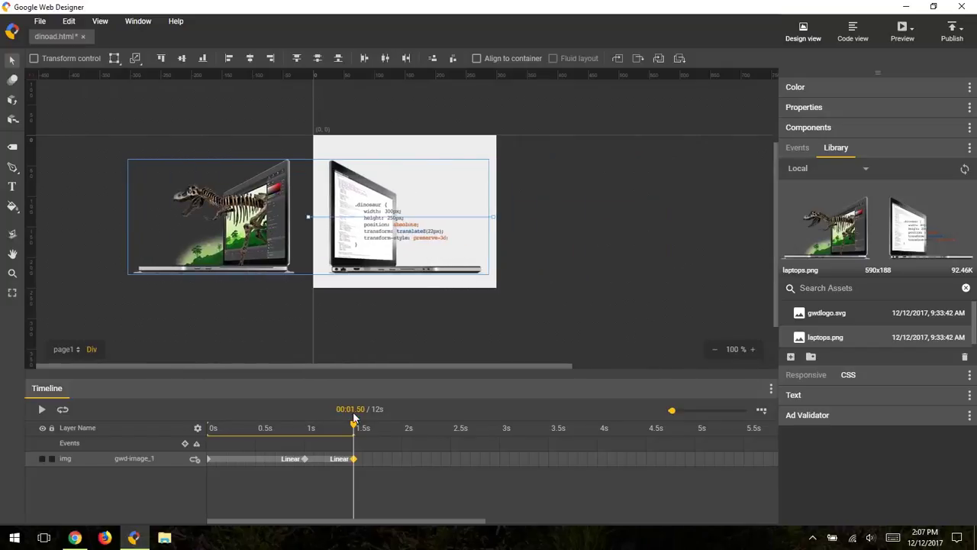
# - Add keyframes at 2.5s and 3s, slide the image off the stage, then play the animation
pyautogui.click(450, 458)
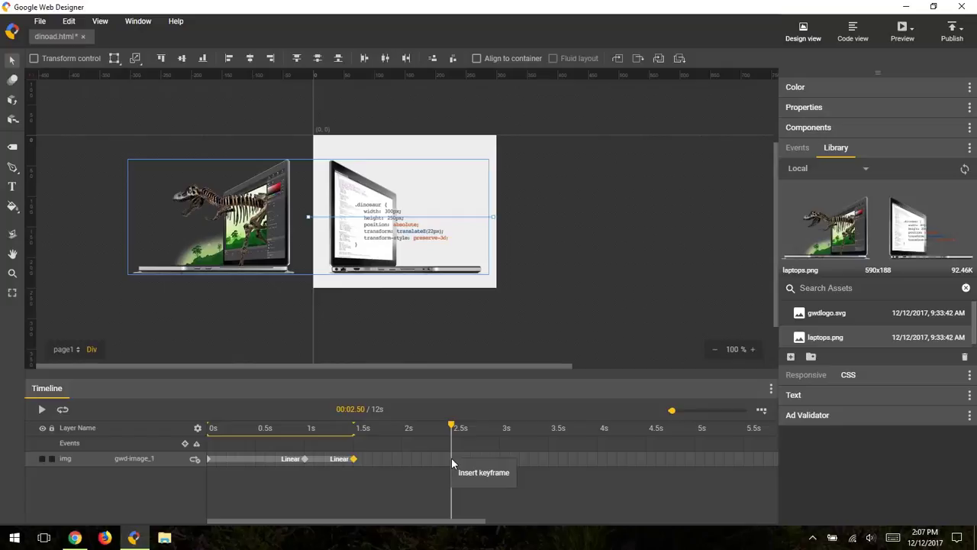
pyautogui.click(451, 458)
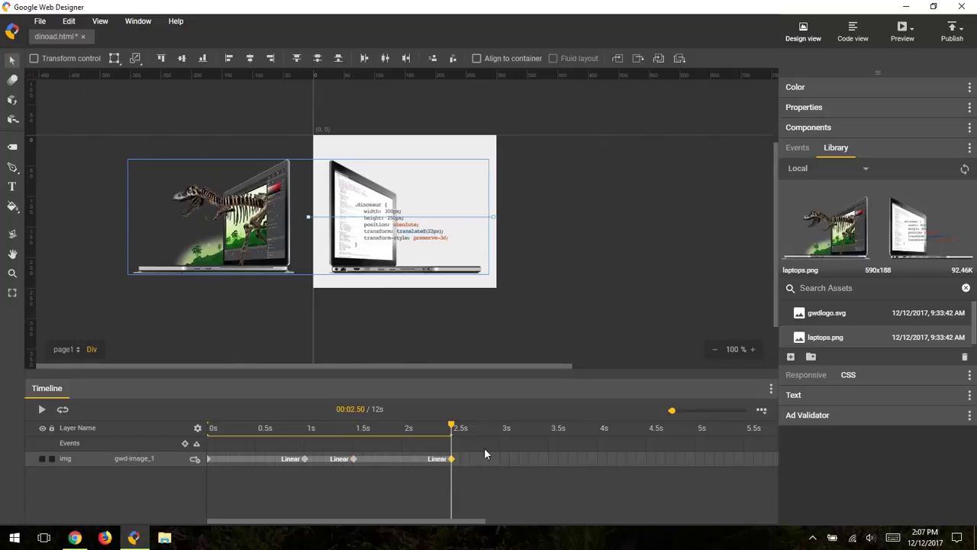
pyautogui.click(500, 459)
pyautogui.click(510, 474)
pyautogui.moveTo(426, 250); pyautogui.dragTo(250, 243)
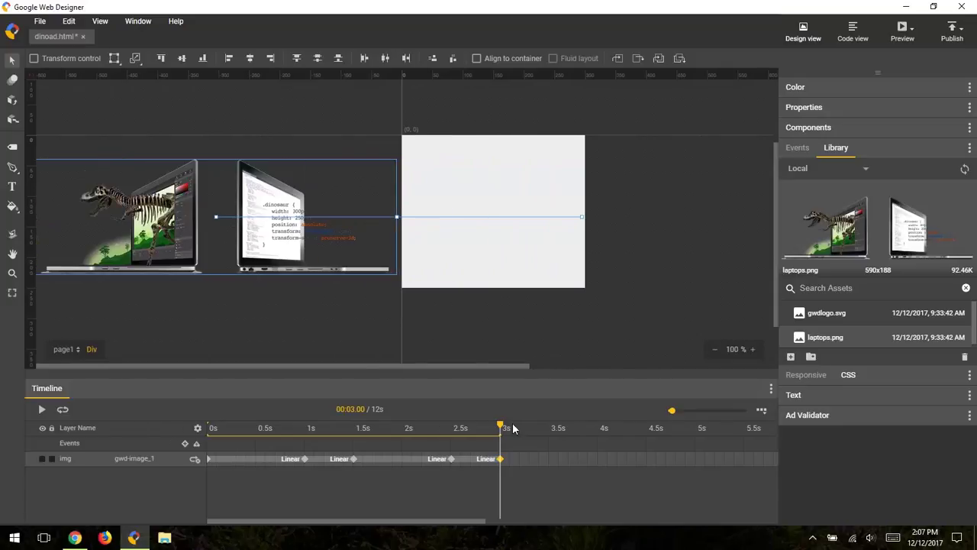
pyautogui.moveTo(504, 429); pyautogui.dragTo(205, 433)
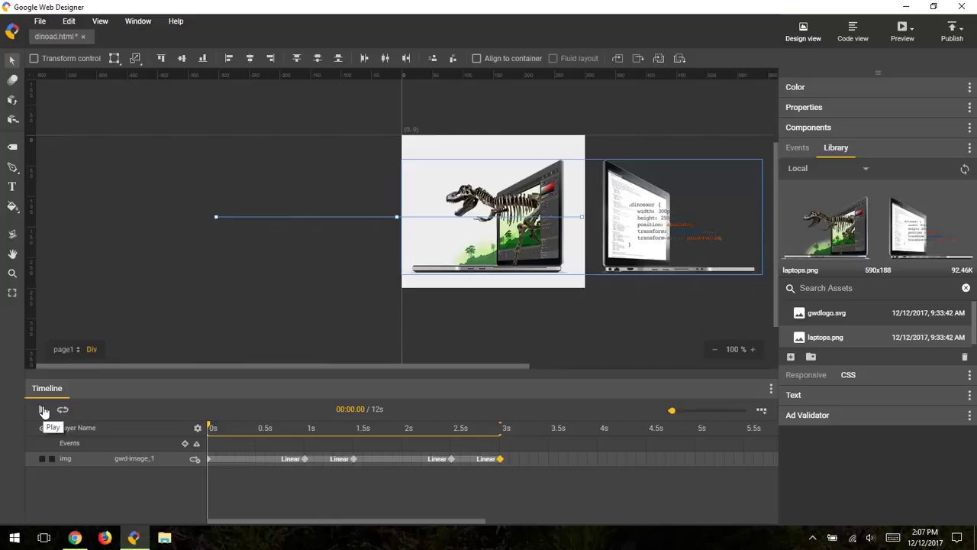
pyautogui.click(43, 411)
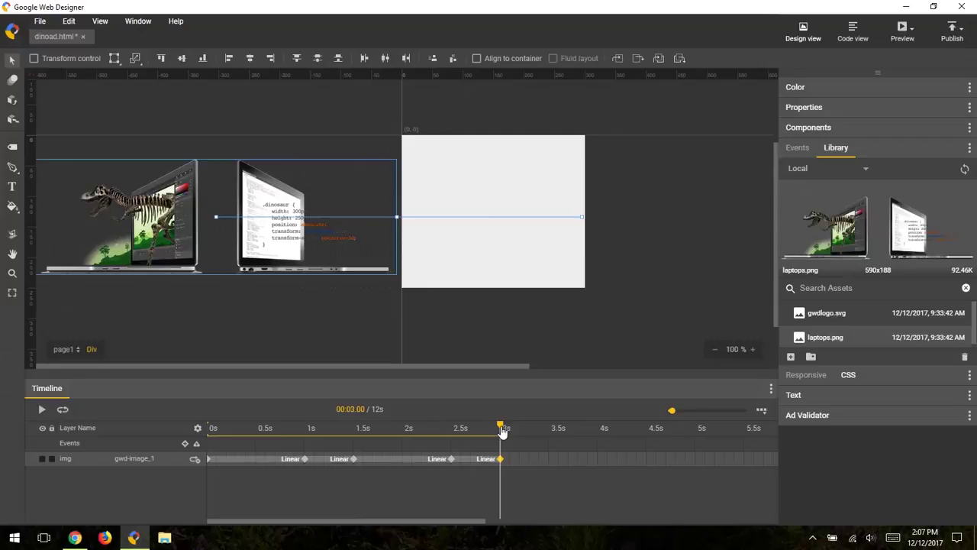
# - Replay the reference ad in Chrome up to 'Amplify with code', then minimize the browser
pyautogui.hotkey('ctrl', 'Return')
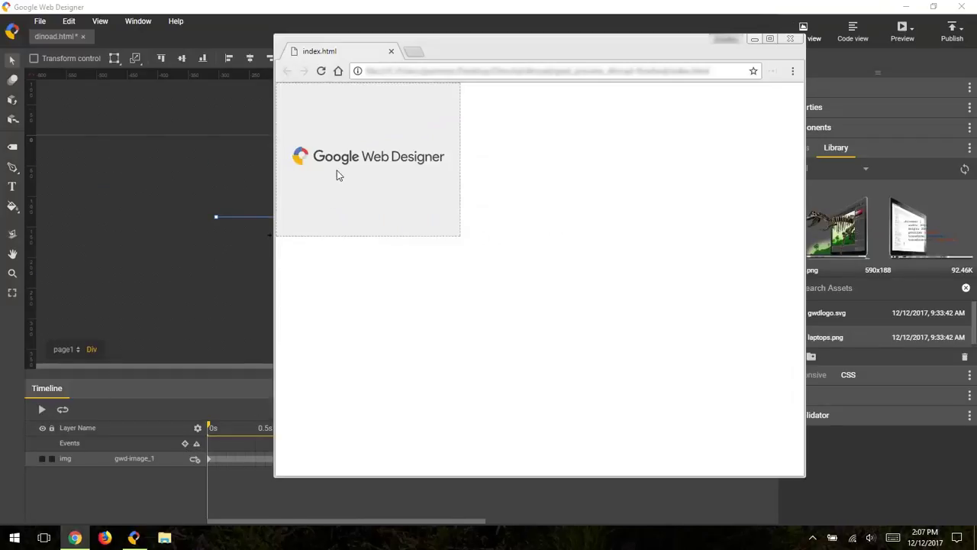
pyautogui.click(321, 71)
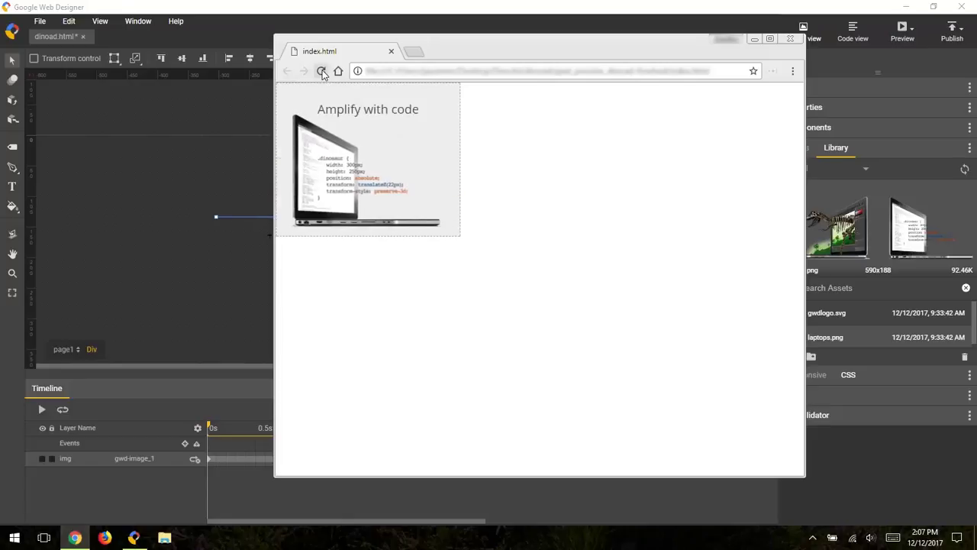
pyautogui.click(321, 71)
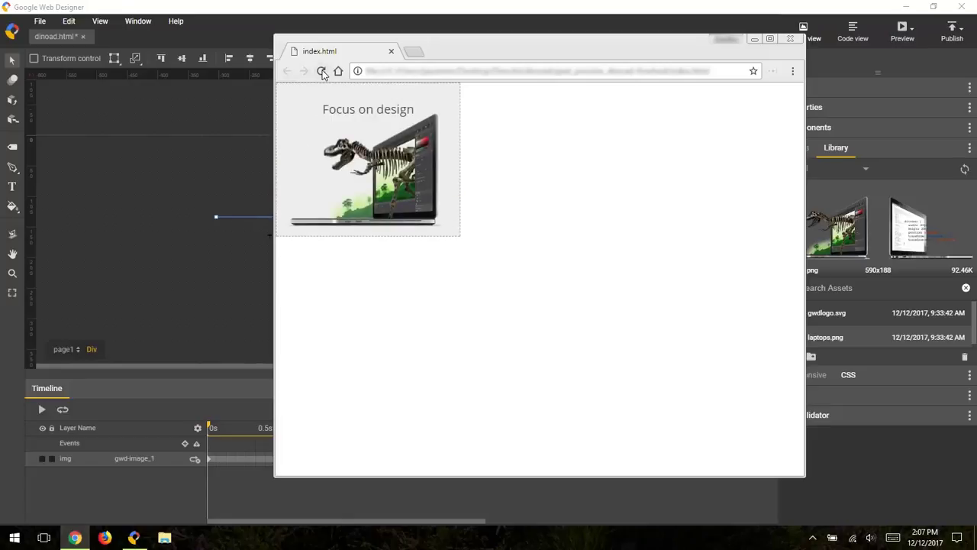
pyautogui.click(755, 40)
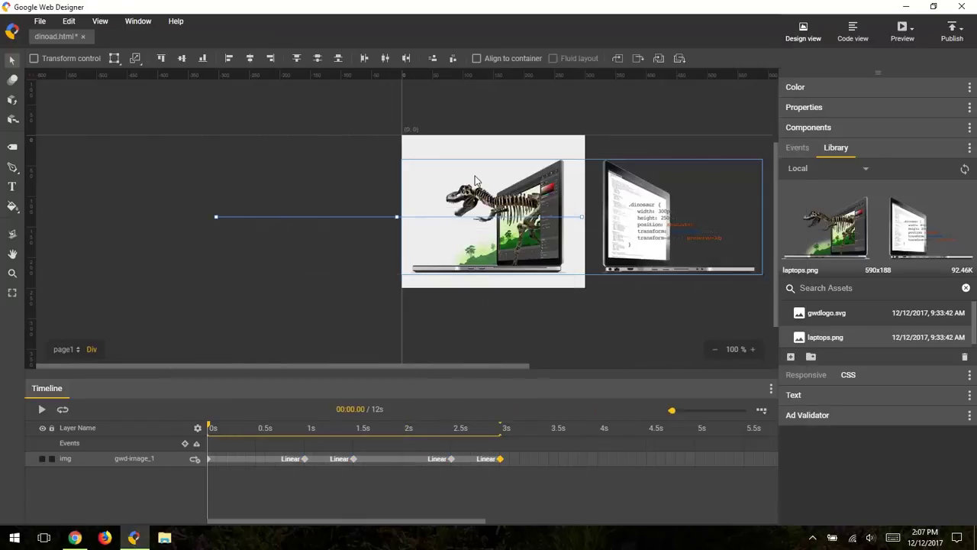
# - Shift all of the image's keyframes half a second later
pyautogui.click(510, 478)
pyautogui.moveTo(524, 478); pyautogui.dragTo(207, 448)
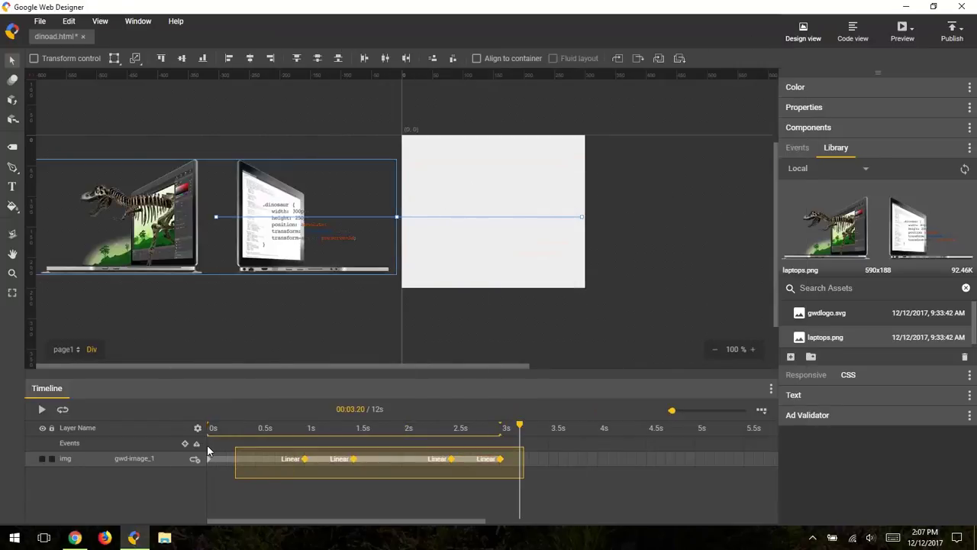
pyautogui.moveTo(210, 459)
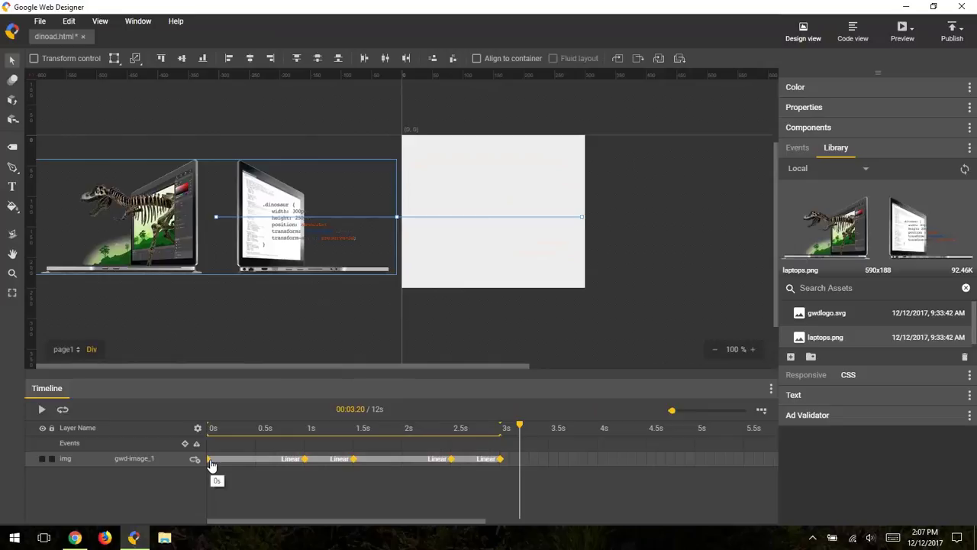
pyautogui.moveTo(211, 461); pyautogui.dragTo(257, 461)
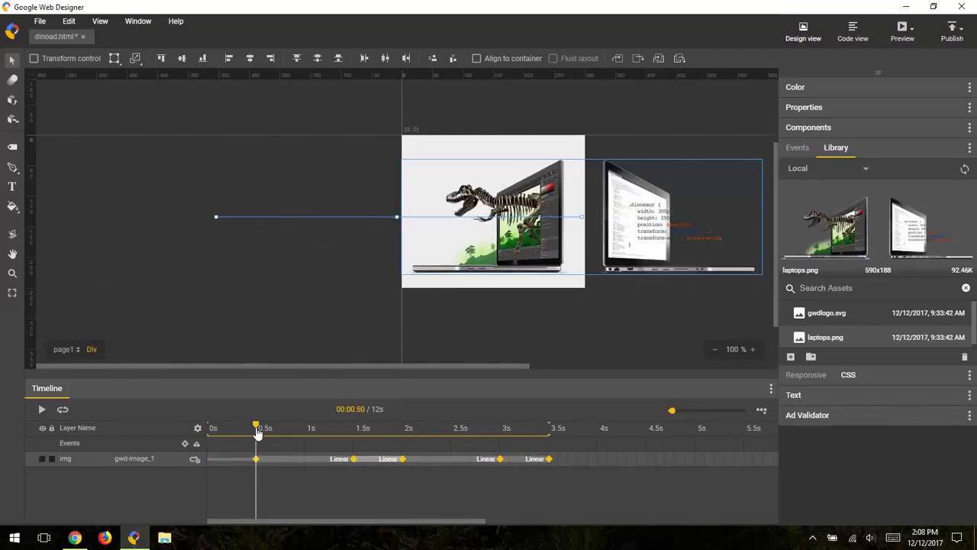
pyautogui.moveTo(256, 429); pyautogui.dragTo(207, 428)
# - Add an image keyframe at 0s with opacity 0 so the laptops start hidden
pyautogui.rightClick(209, 458)
pyautogui.click(222, 471)
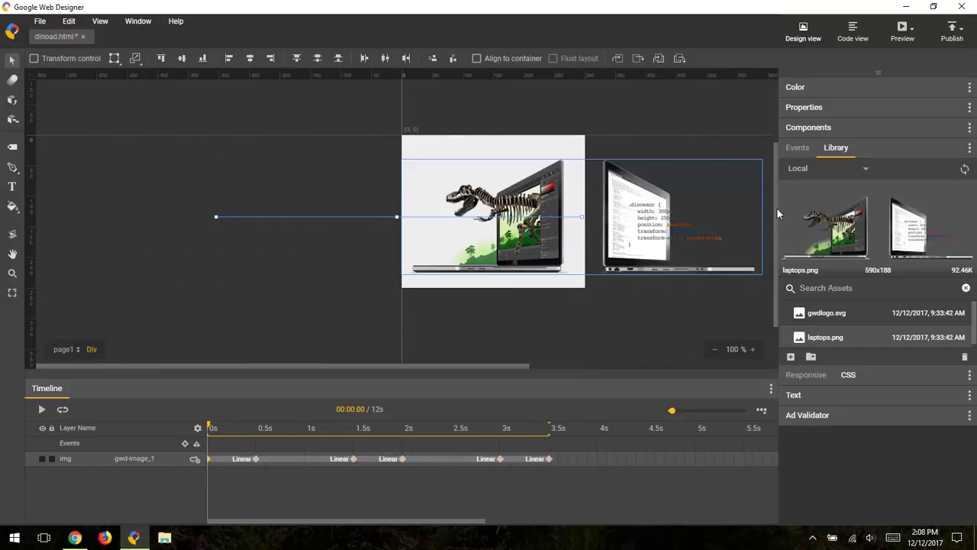
pyautogui.click(809, 109)
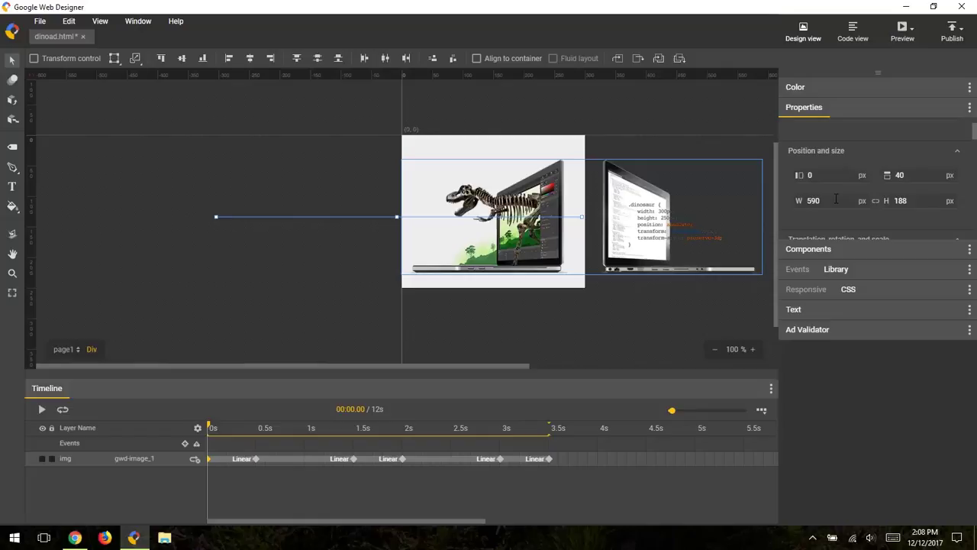
pyautogui.scroll(-2, 835, 199)
pyautogui.scroll(-1, 834, 197)
pyautogui.scroll(-2, 835, 197)
pyautogui.scroll(-2, 834, 197)
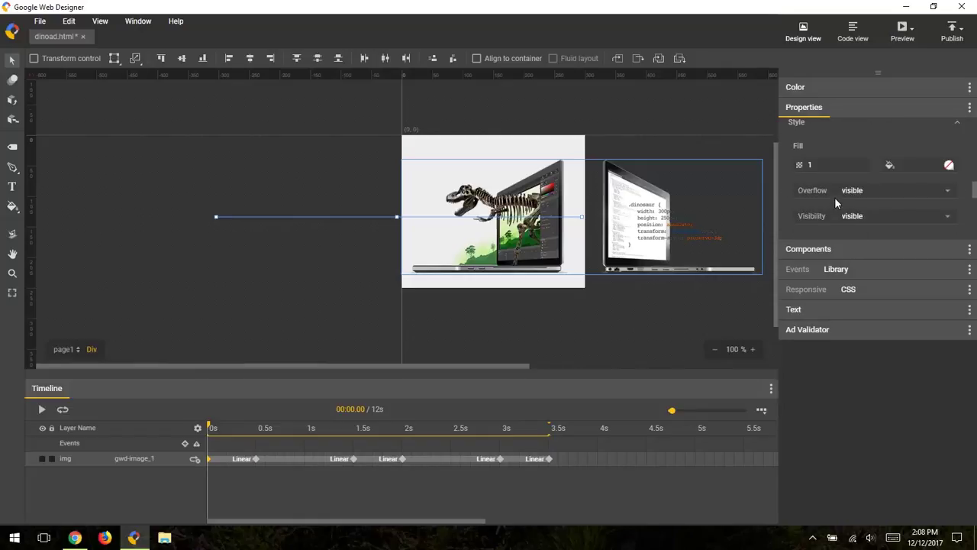
pyautogui.click(823, 169)
pyautogui.write('0')
pyautogui.press('Return')
# - Set the image's opacity to 1 at the 3.5s keyframe
pyautogui.click(578, 472)
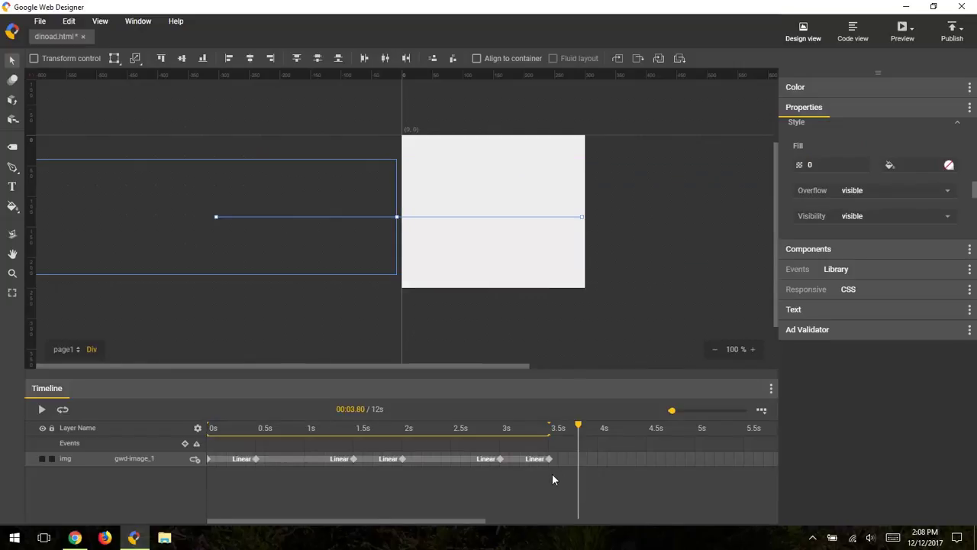
pyautogui.moveTo(567, 478); pyautogui.dragTo(249, 448)
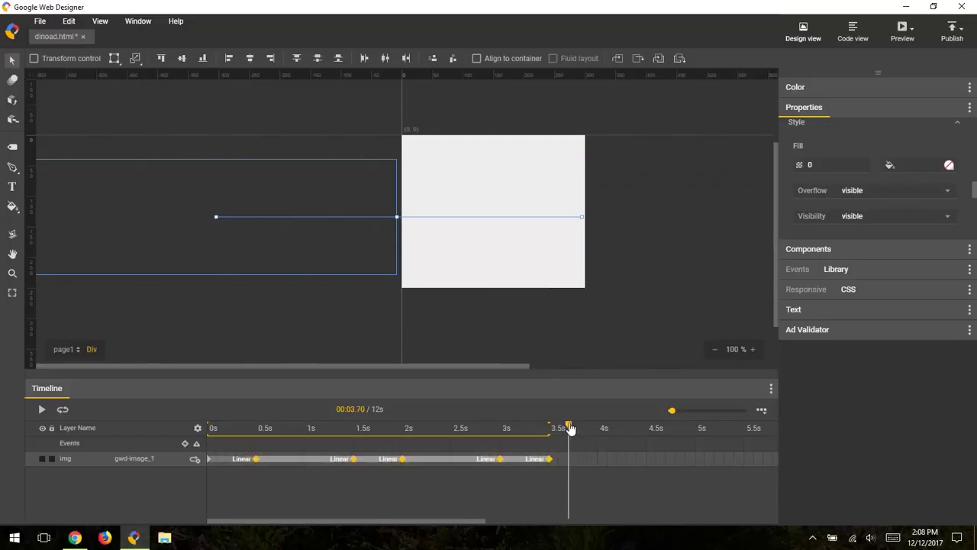
pyautogui.moveTo(569, 425); pyautogui.dragTo(551, 430)
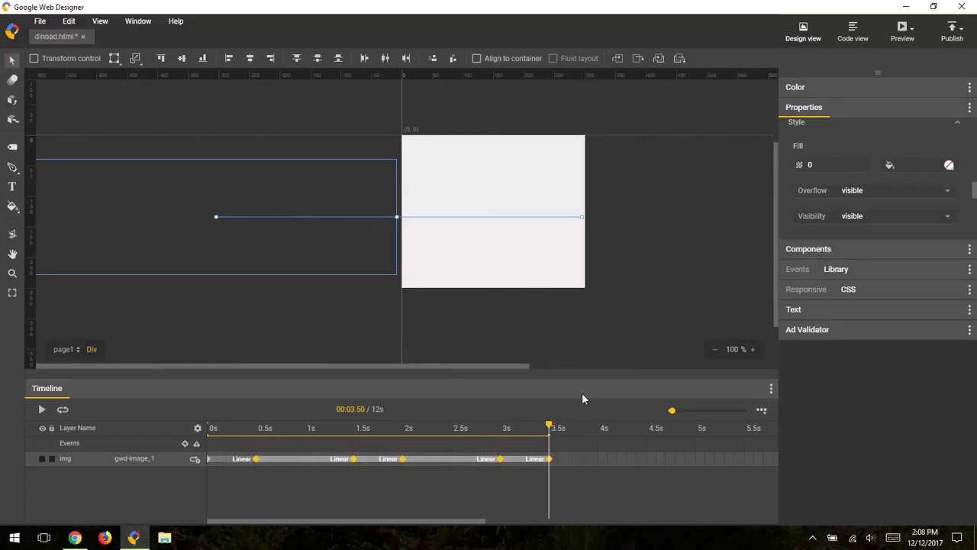
pyautogui.doubleClick(810, 165)
pyautogui.write('1')
pyautogui.press('Return')
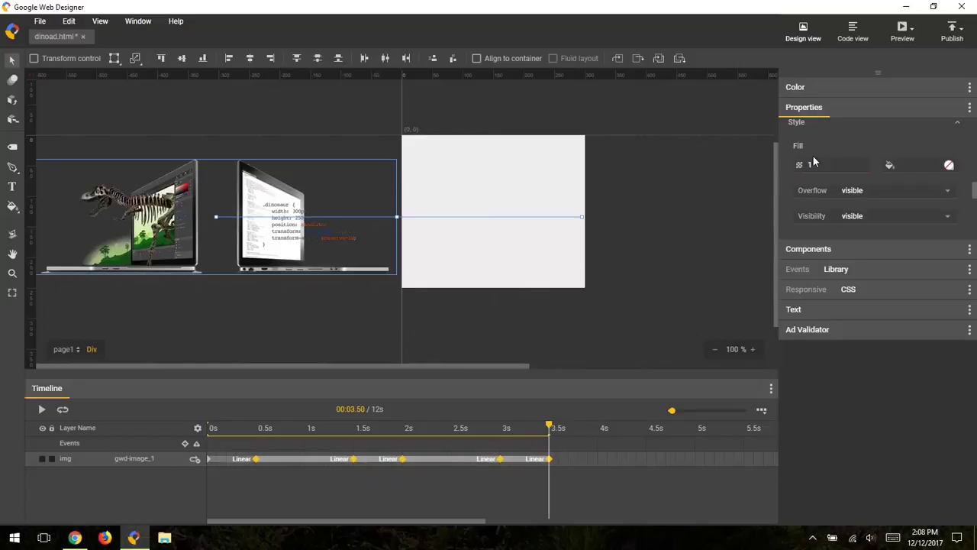
# - Scrub back to check the fade, then replay the reference ad in Chrome
pyautogui.moveTo(550, 427)
pyautogui.mouseDown()
pyautogui.moveTo(203, 446)
pyautogui.moveTo(292, 432)
pyautogui.moveTo(221, 430)
pyautogui.moveTo(285, 430)
pyautogui.mouseUp()
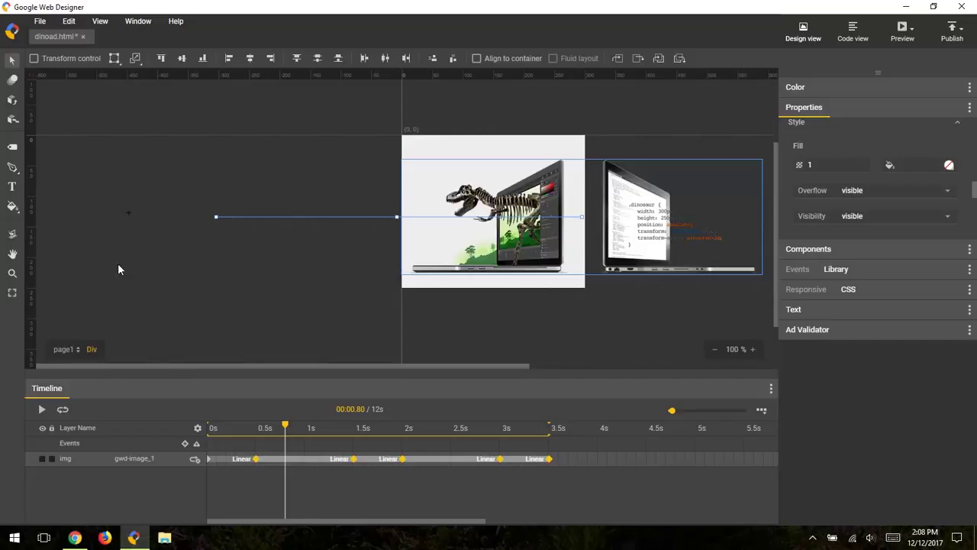
pyautogui.click(74, 537)
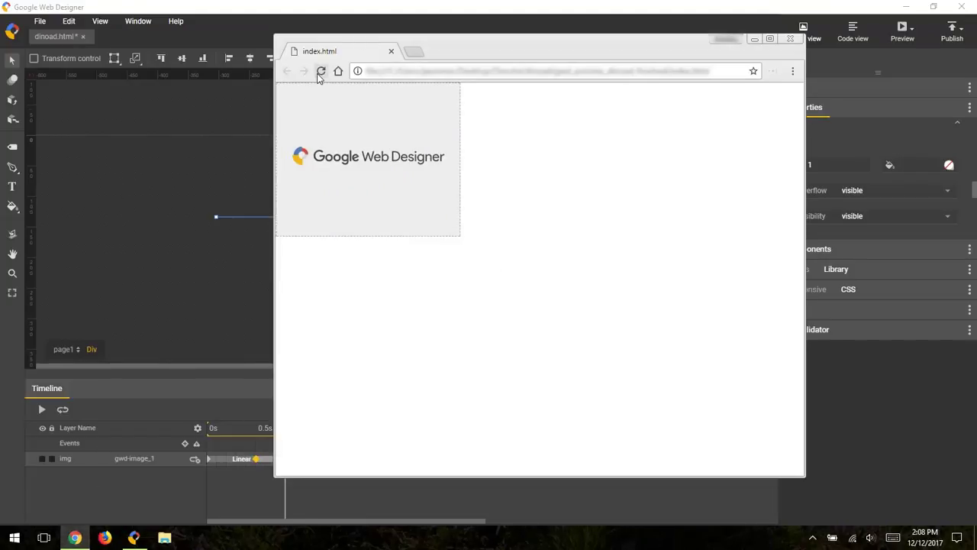
pyautogui.click(320, 73)
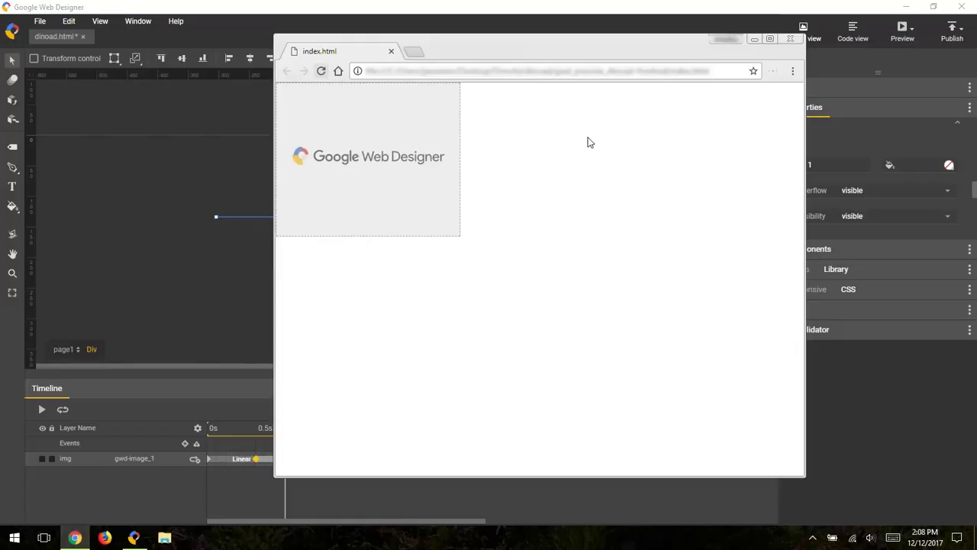
# - Back in the editor, draw a text box across the top of the stage reading 'Focus on design'
pyautogui.click(754, 39)
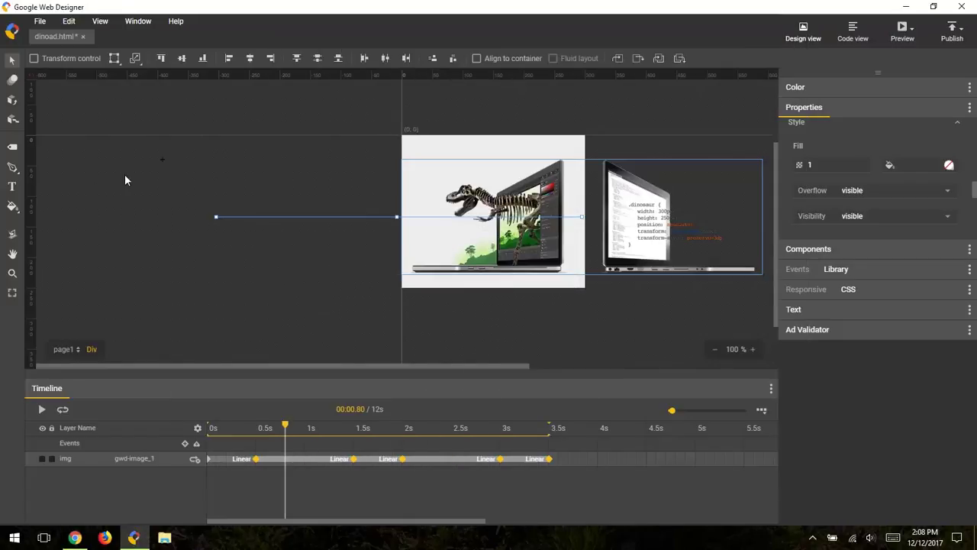
pyautogui.click(11, 186)
pyautogui.moveTo(403, 140); pyautogui.dragTo(585, 186)
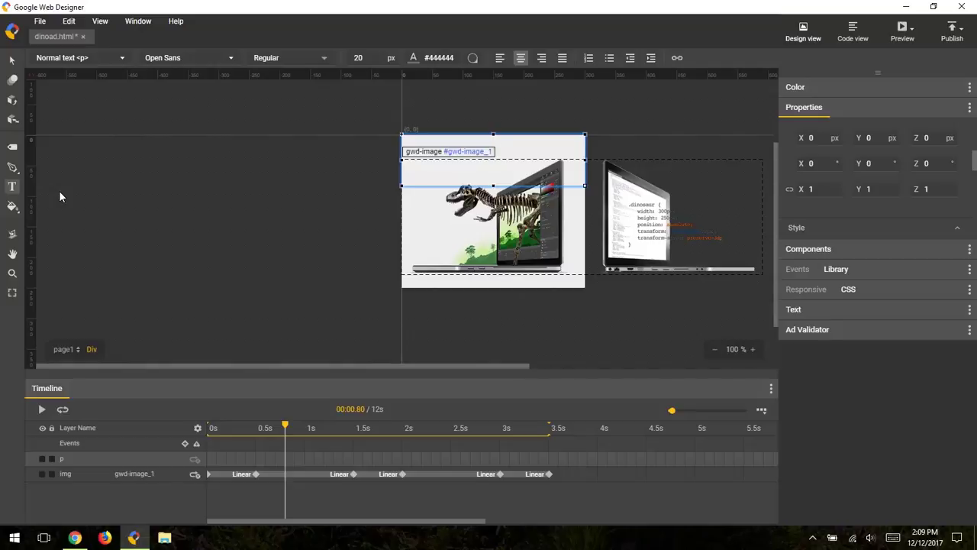
pyautogui.write('Focus on desi')
pyautogui.write('gn')
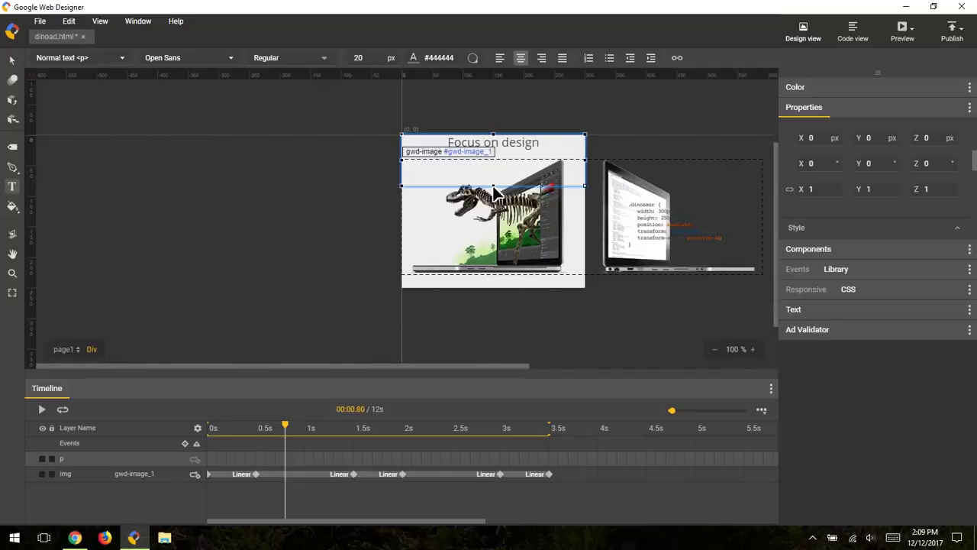
# - Shorten the text box, nudge it down, and scrub the timeline to check it against the laptops
pyautogui.moveTo(493, 186); pyautogui.dragTo(493, 160)
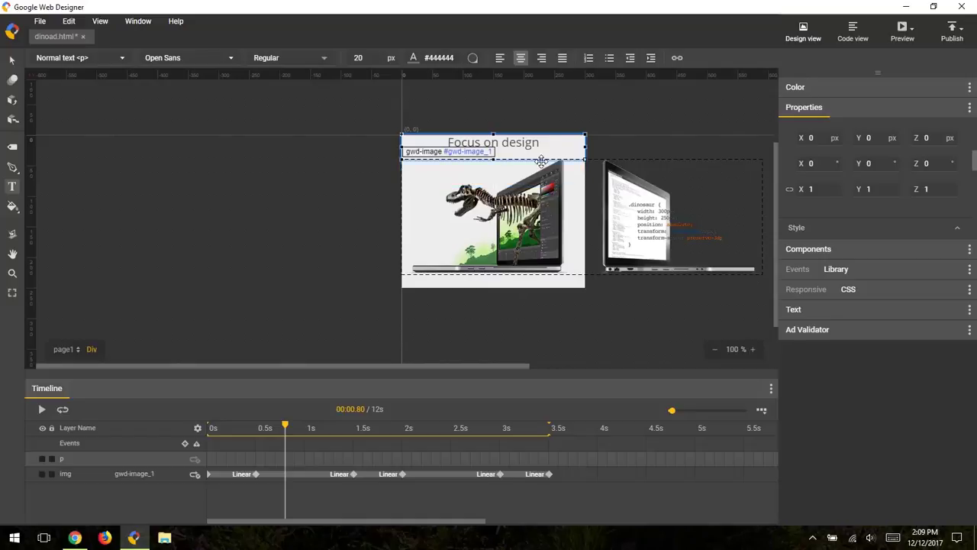
pyautogui.click(546, 106)
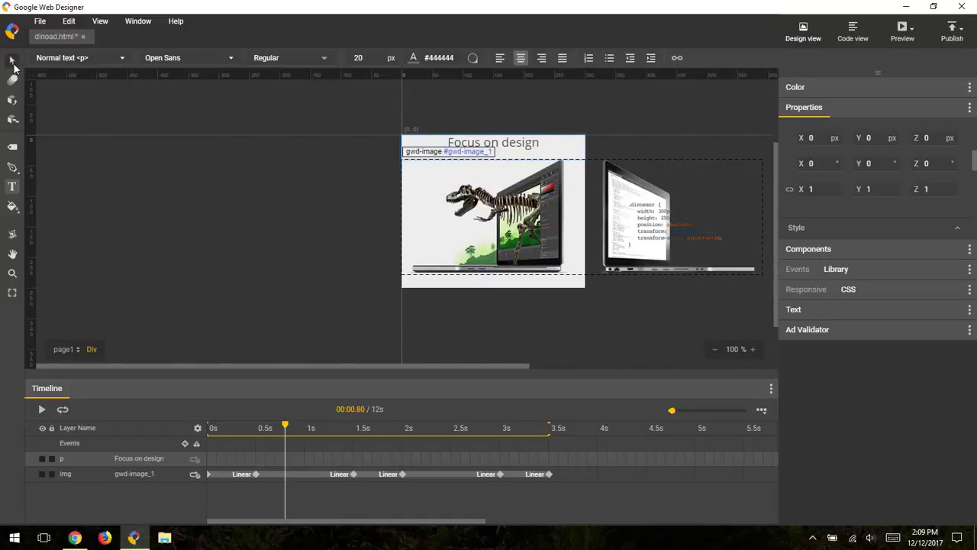
pyautogui.click(11, 60)
pyautogui.moveTo(556, 148); pyautogui.dragTo(557, 170)
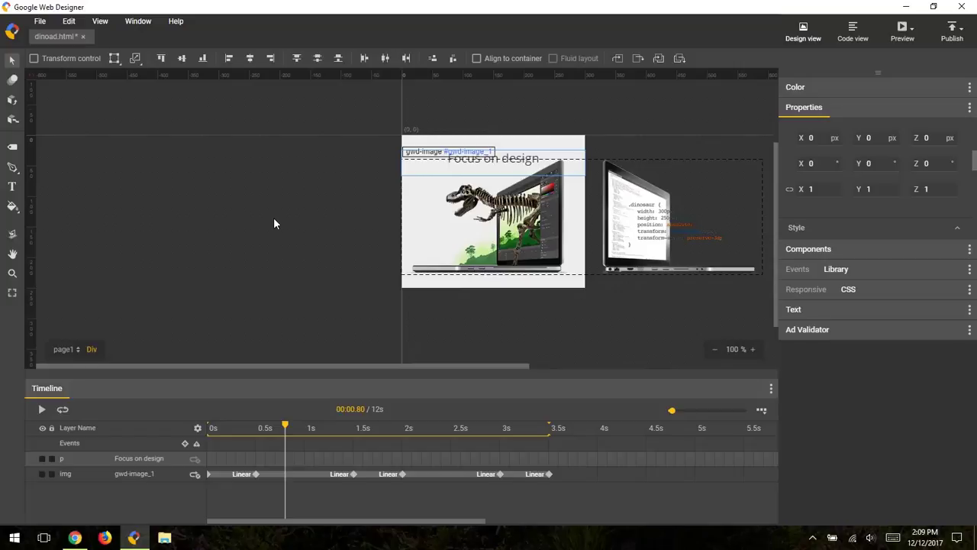
pyautogui.moveTo(288, 430); pyautogui.dragTo(355, 432)
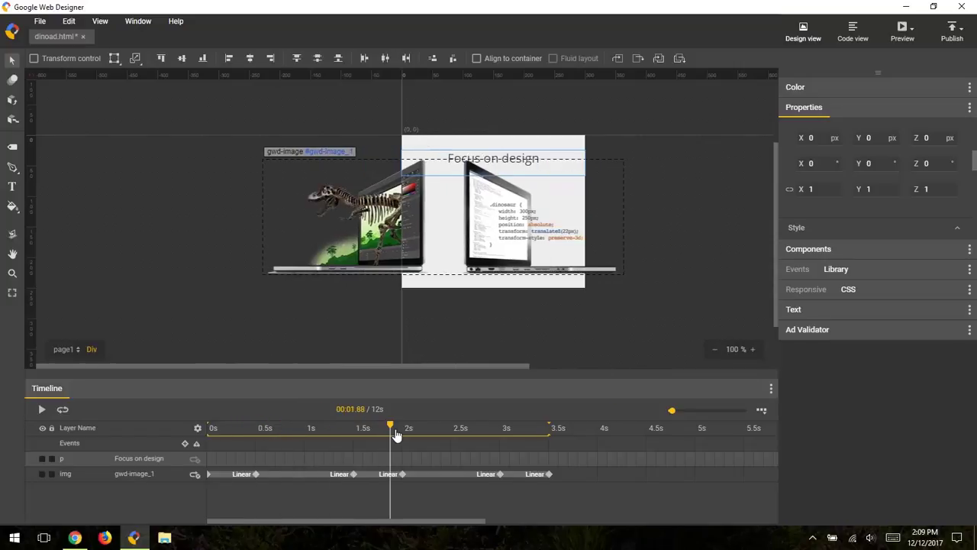
pyautogui.moveTo(353, 432); pyautogui.dragTo(191, 441)
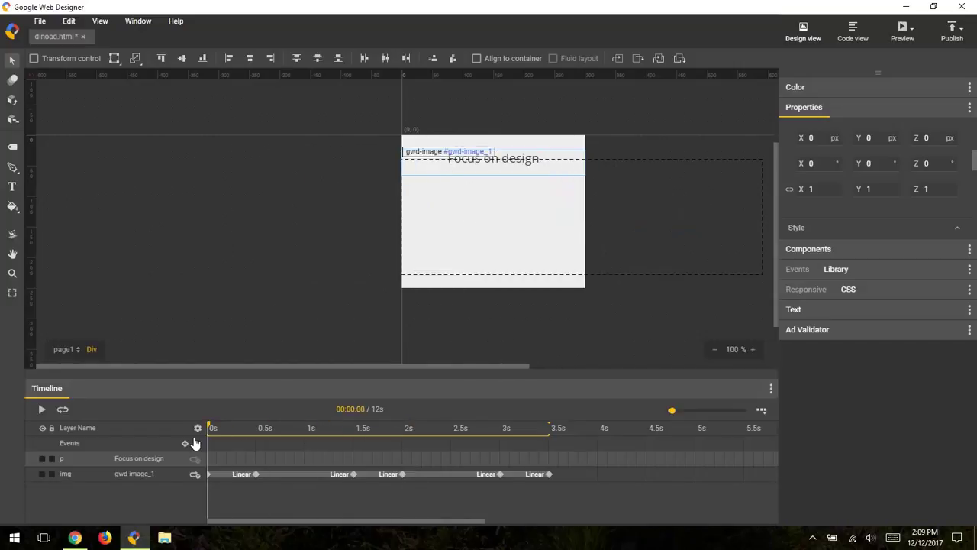
# - Set the text's opacity to 0 at 0s and to 1 at a new 0.5s keyframe
pyautogui.scroll(1, 872, 221)
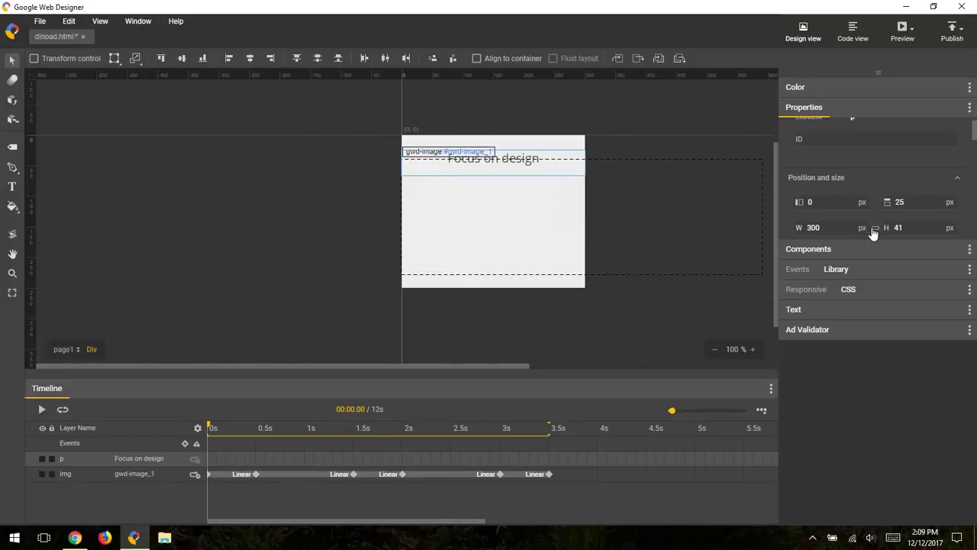
pyautogui.scroll(-3, 837, 187)
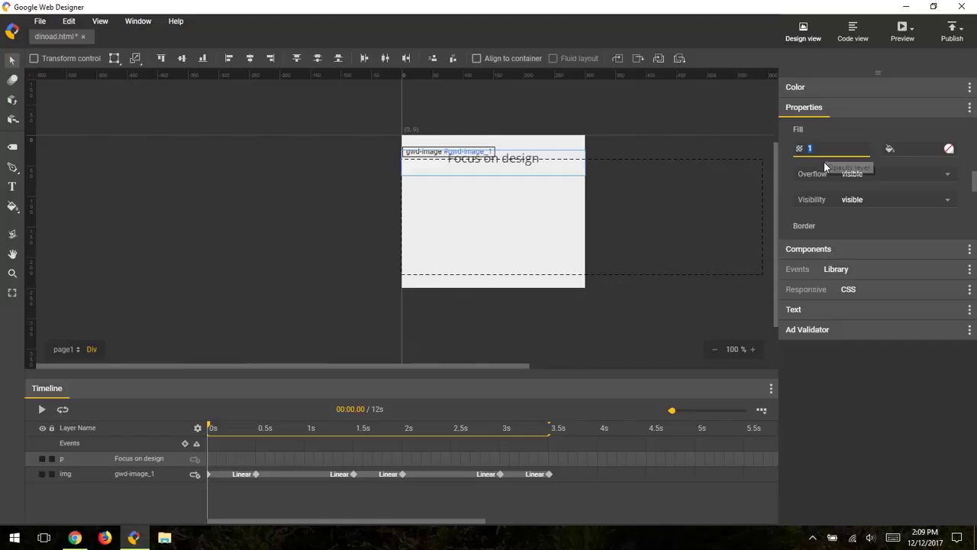
pyautogui.write('0')
pyautogui.press('Return')
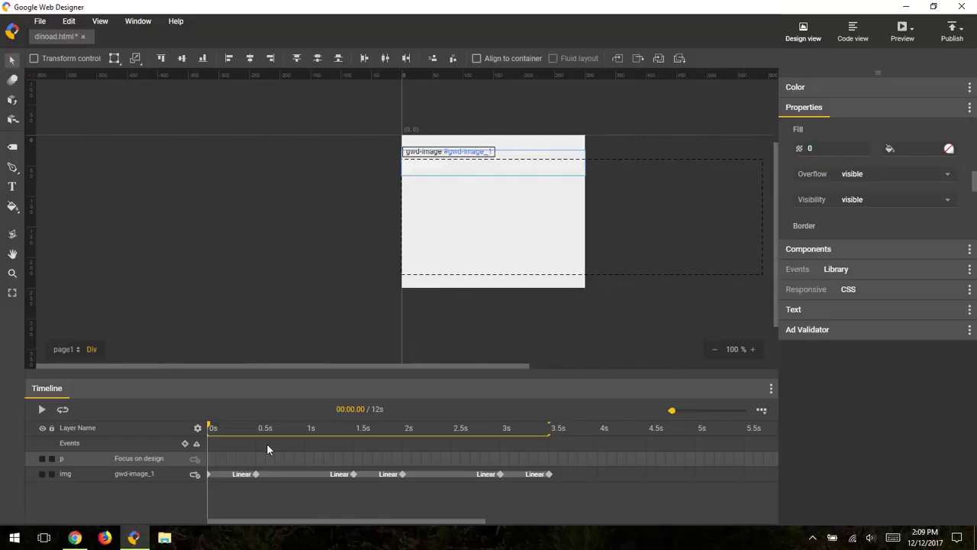
pyautogui.rightClick(258, 458)
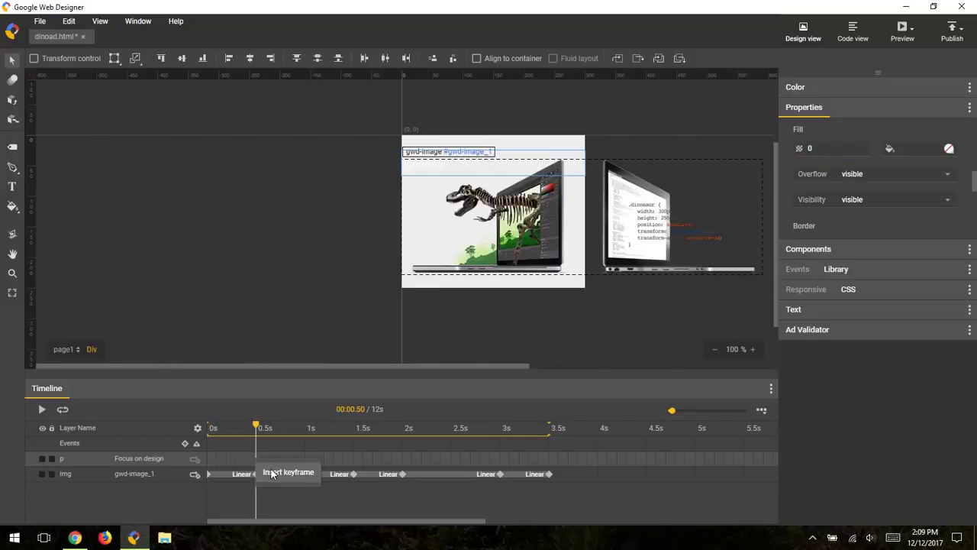
pyautogui.click(286, 471)
pyautogui.click(825, 148)
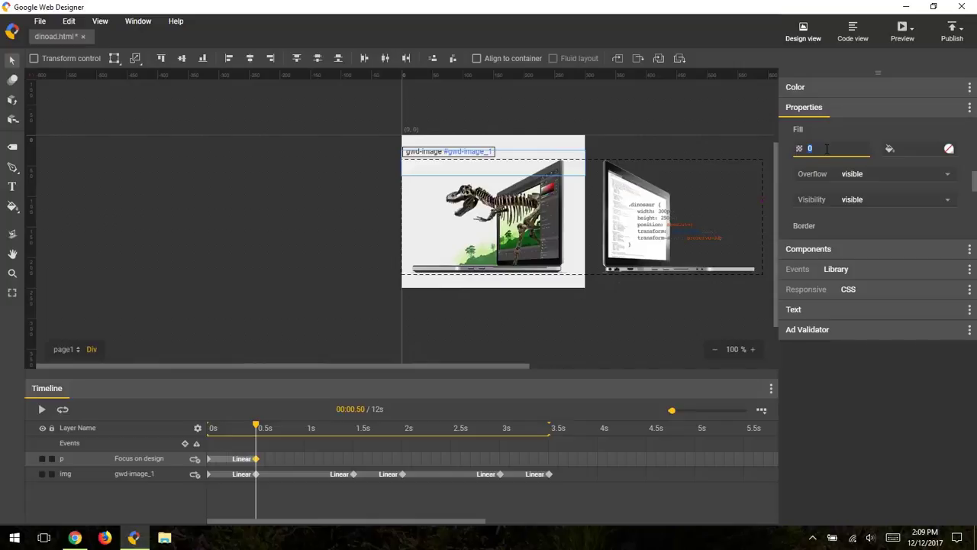
pyautogui.write('1')
pyautogui.press('Return')
# - Copy the visible keyframe to 1.5s and add a 2s keyframe with opacity 0
pyautogui.moveTo(294, 427)
pyautogui.mouseDown()
pyautogui.moveTo(402, 429)
pyautogui.moveTo(358, 430)
pyautogui.moveTo(399, 429)
pyautogui.moveTo(369, 430)
pyautogui.mouseUp()
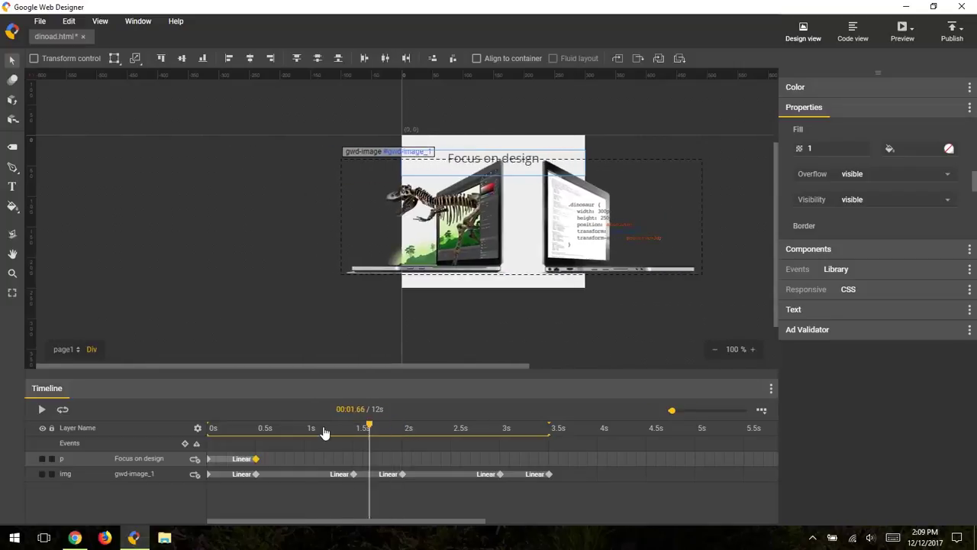
pyautogui.click(306, 429)
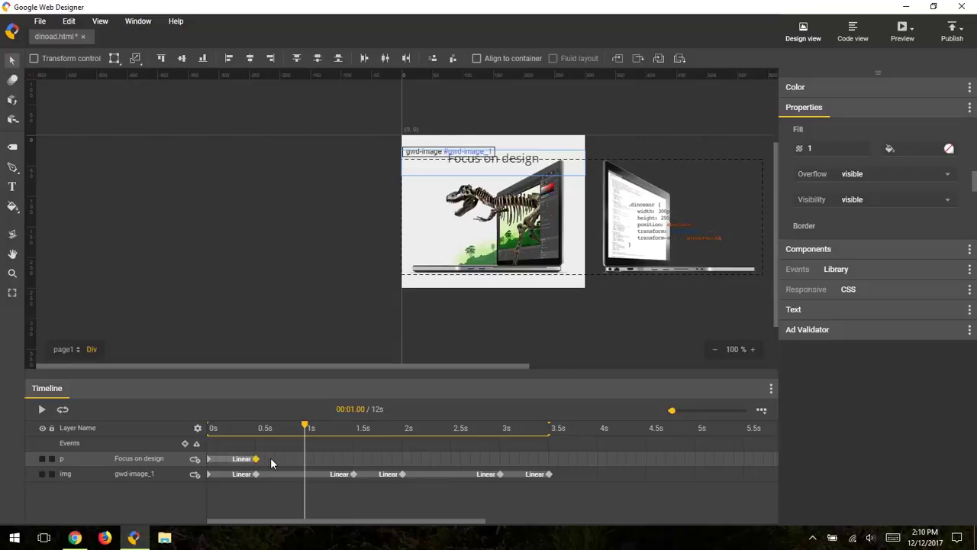
pyautogui.moveTo(257, 463); pyautogui.dragTo(354, 465)
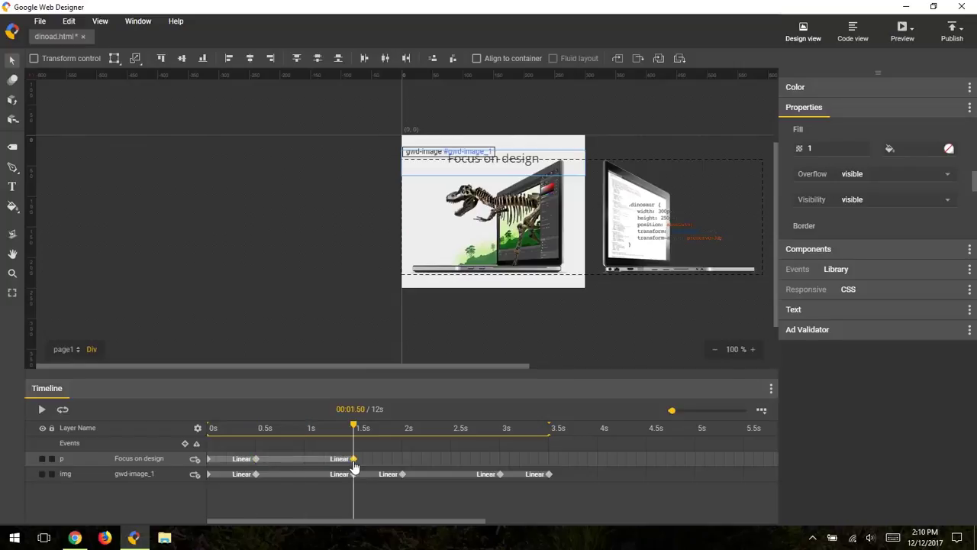
pyautogui.doubleClick(402, 458)
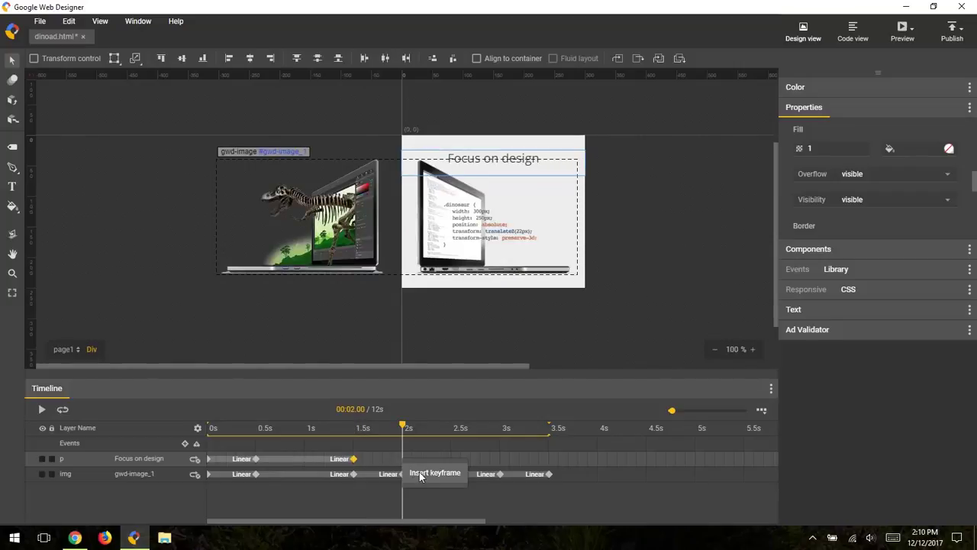
pyautogui.doubleClick(809, 148)
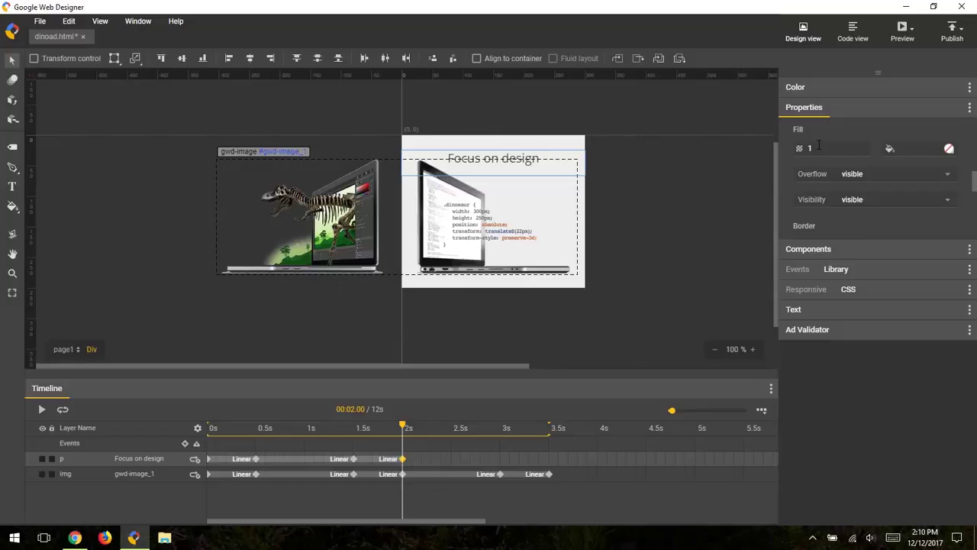
pyautogui.write('0')
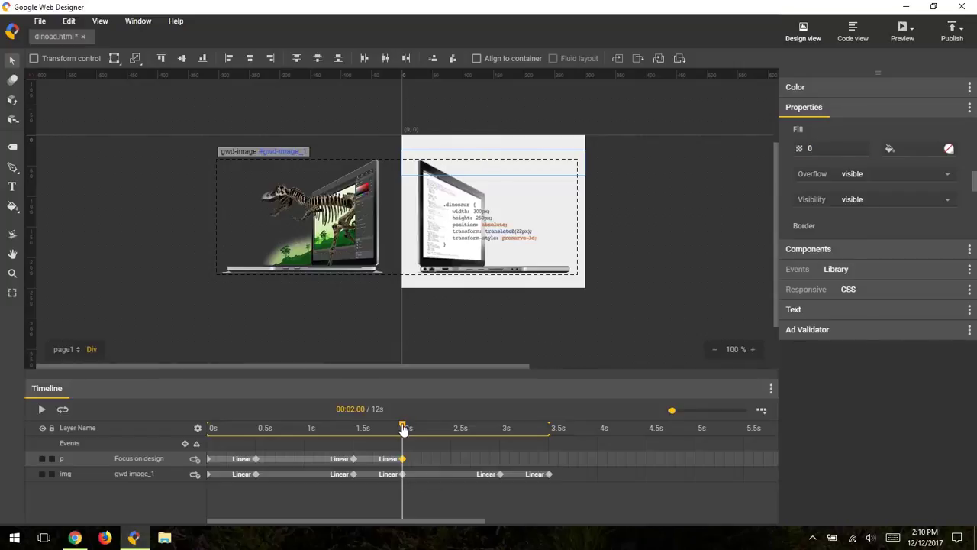
pyautogui.moveTo(403, 425); pyautogui.dragTo(196, 450)
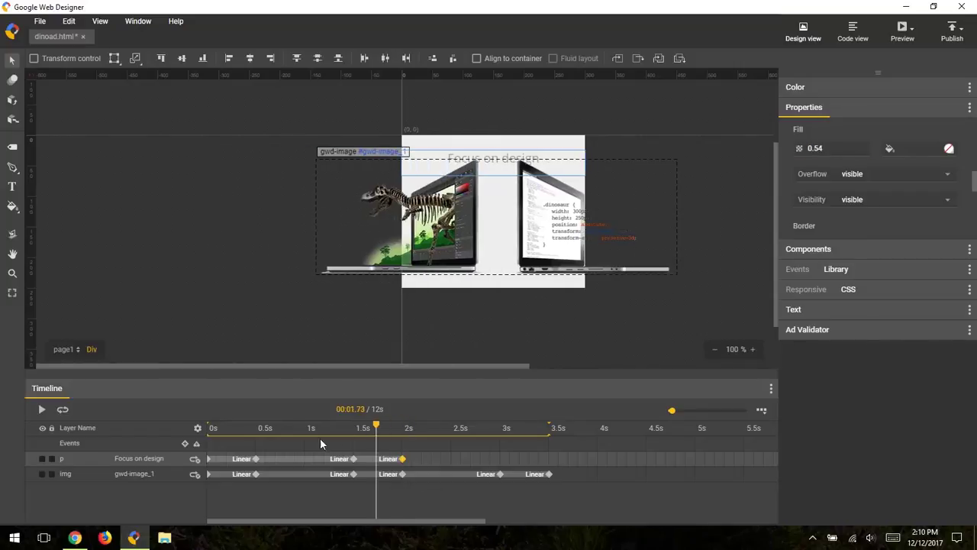
pyautogui.click(42, 409)
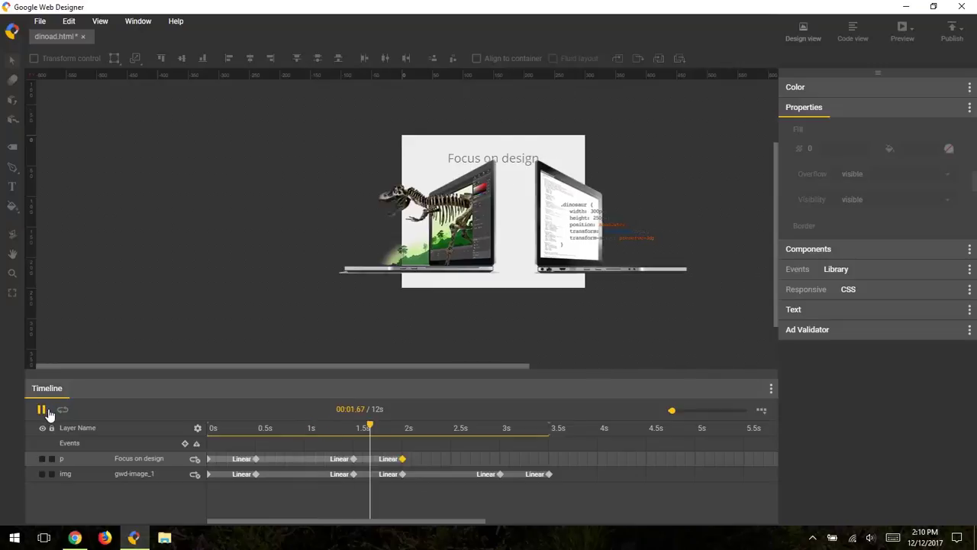
pyautogui.click(41, 409)
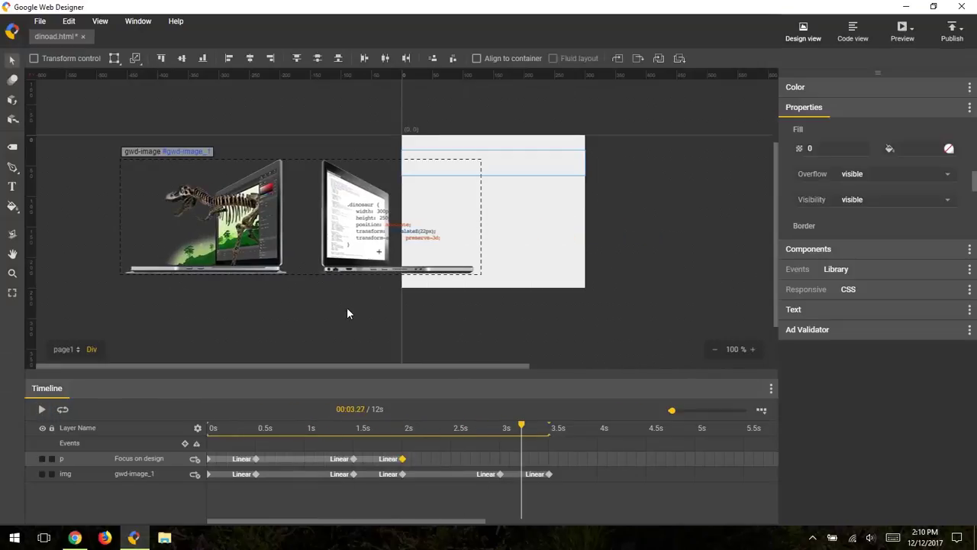
pyautogui.moveTo(521, 424); pyautogui.dragTo(201, 430)
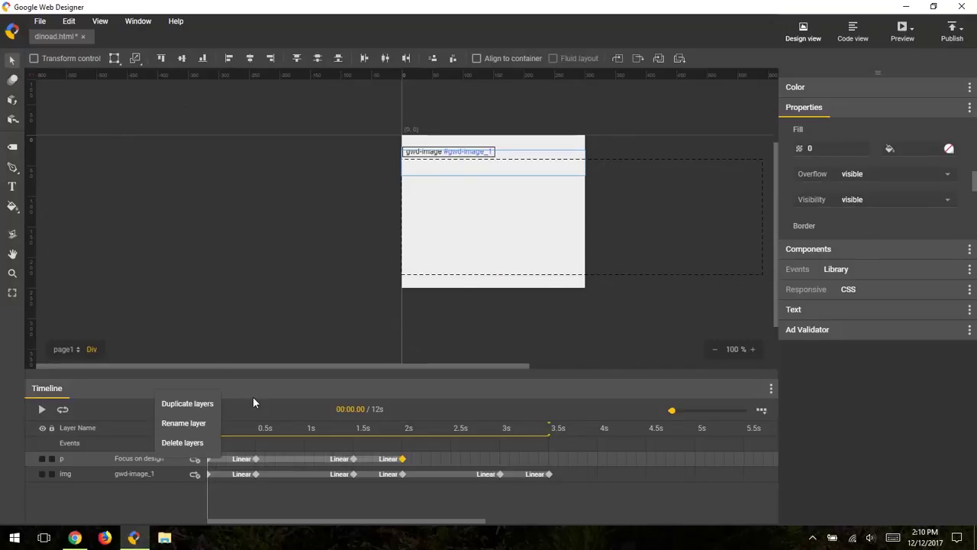
# - Duplicate the 'Focus on design' text layer and select the copy
pyautogui.rightClick(157, 458)
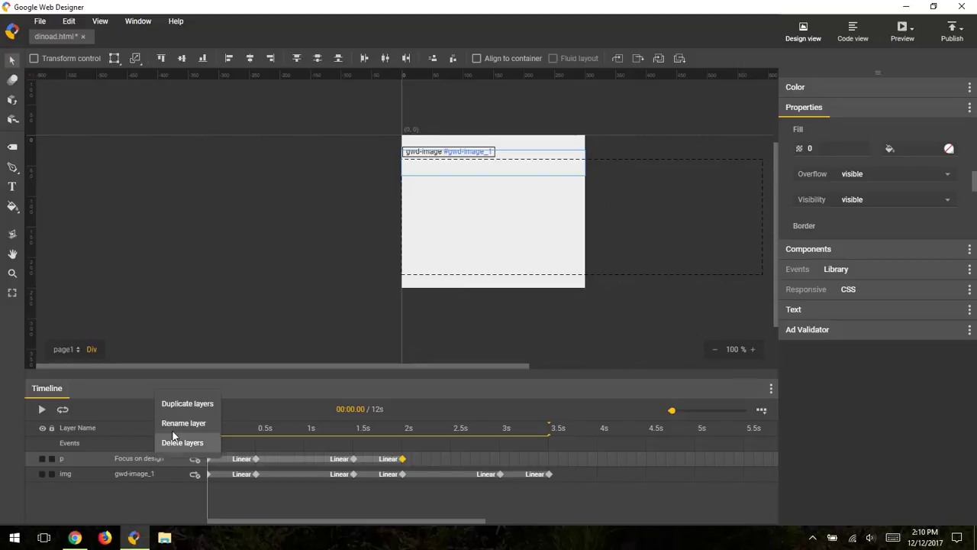
pyautogui.click(182, 405)
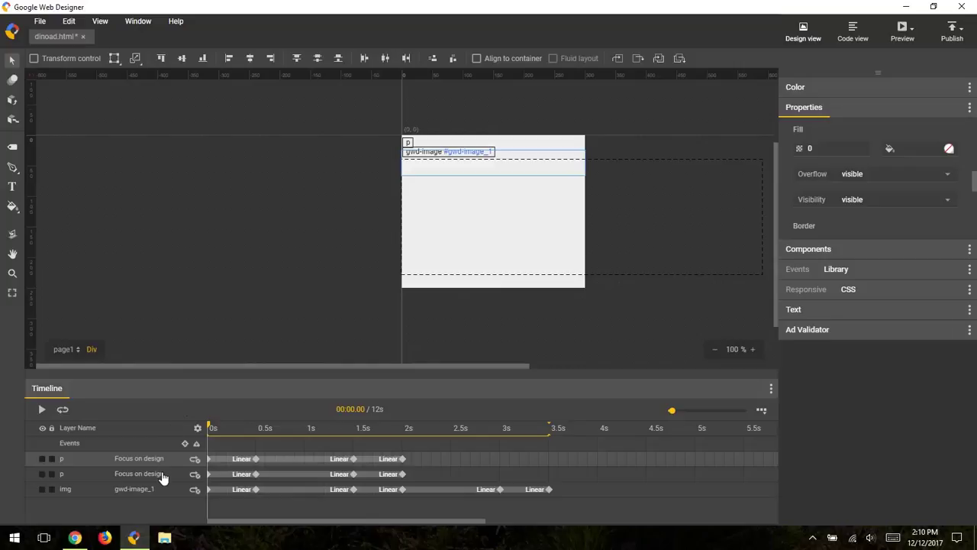
pyautogui.click(161, 476)
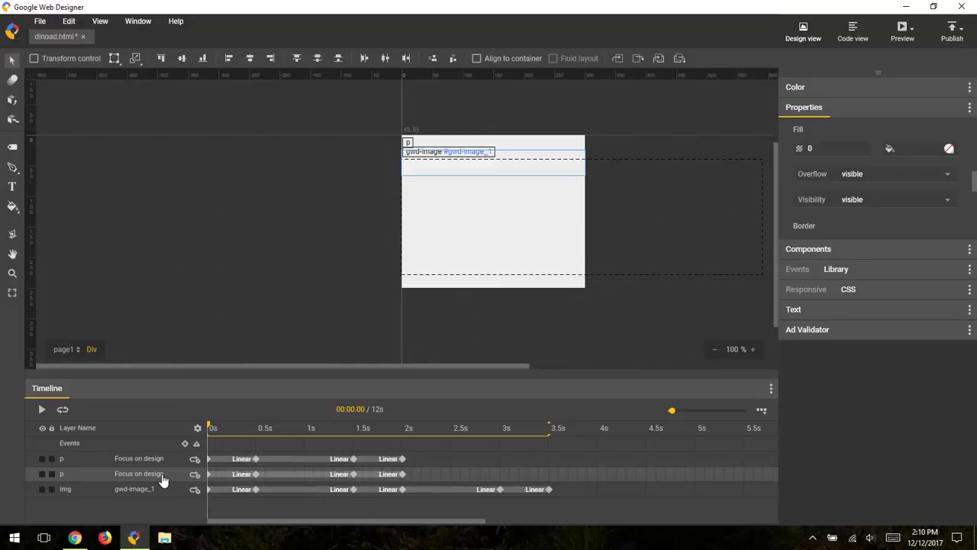
# - Shift the copy's fade keyframes later and move the original's fade-out to about 1.75s
pyautogui.click(412, 478)
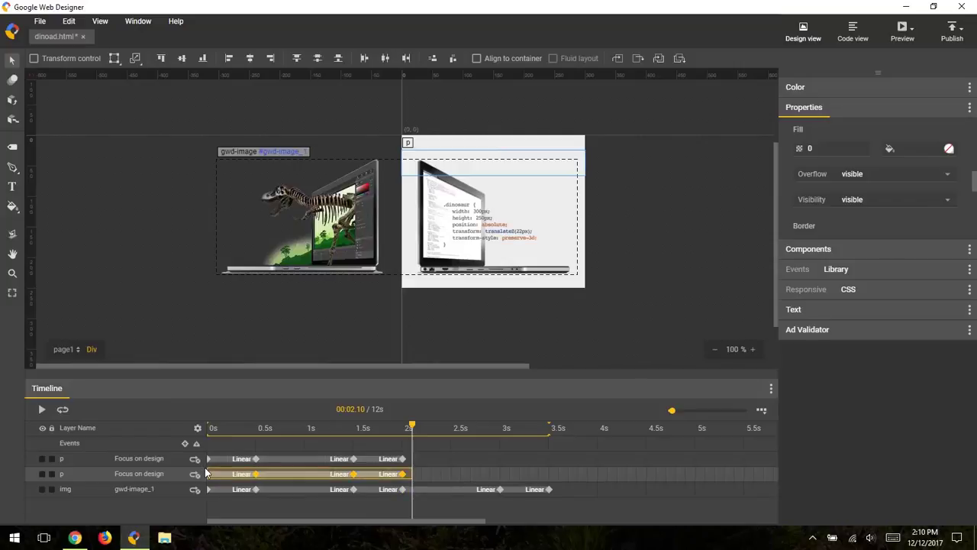
pyautogui.moveTo(210, 479)
pyautogui.mouseDown()
pyautogui.moveTo(381, 480)
pyautogui.moveTo(361, 479)
pyautogui.mouseUp()
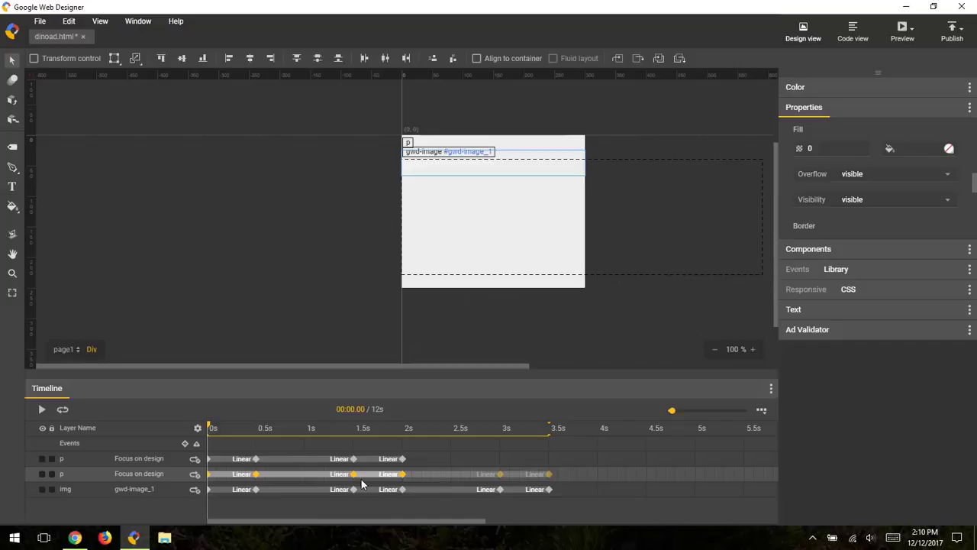
pyautogui.click(403, 458)
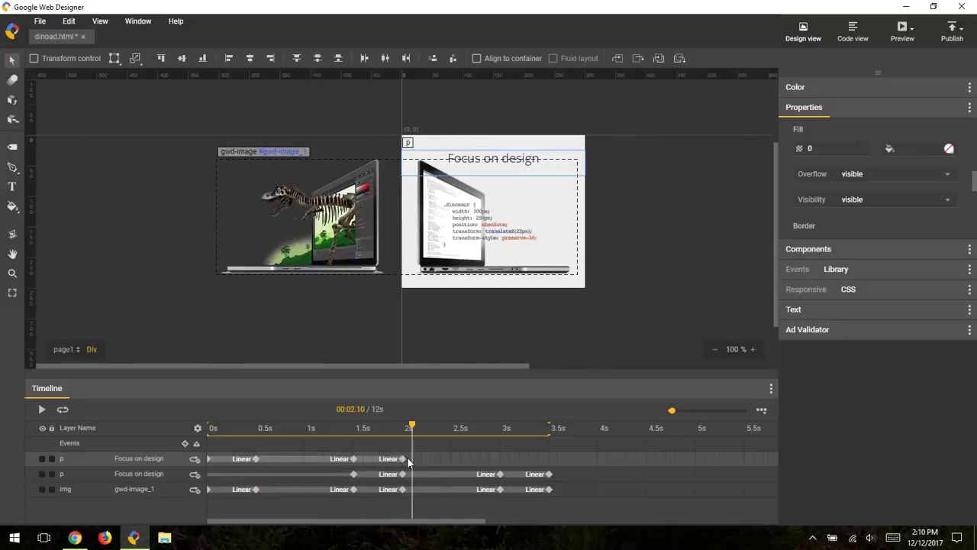
pyautogui.moveTo(379, 463)
pyautogui.mouseDown()
pyautogui.moveTo(349, 462)
pyautogui.moveTo(382, 479)
pyautogui.mouseUp()
pyautogui.click(353, 473)
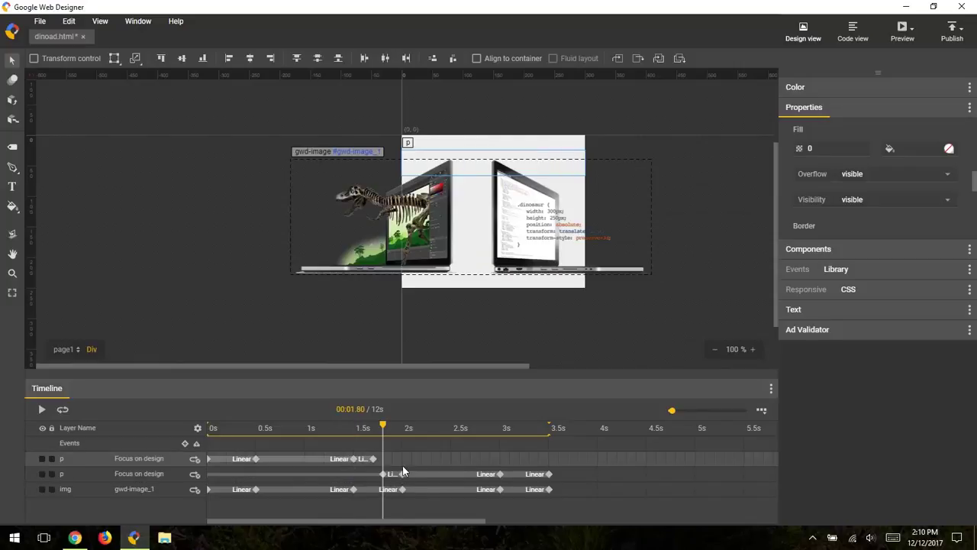
pyautogui.click(363, 449)
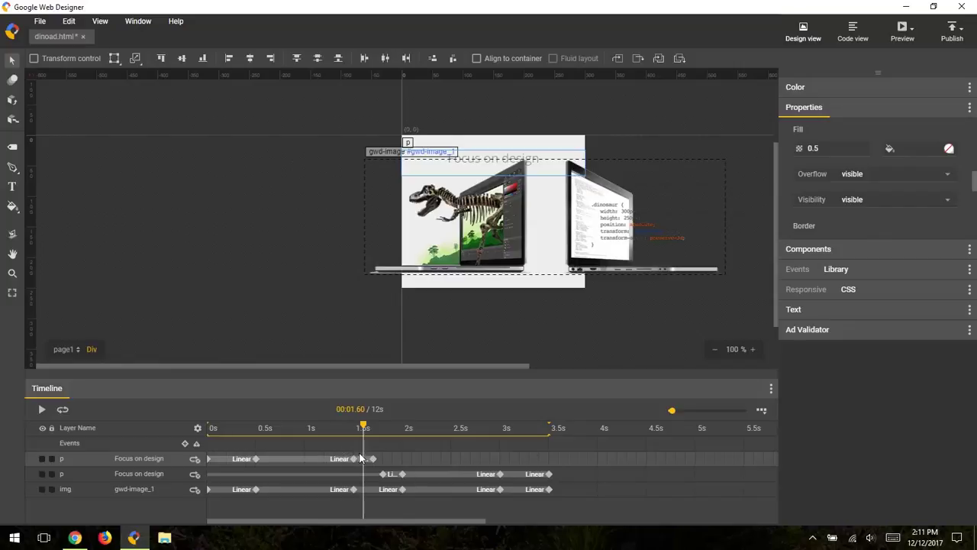
pyautogui.moveTo(678, 412); pyautogui.dragTo(729, 413)
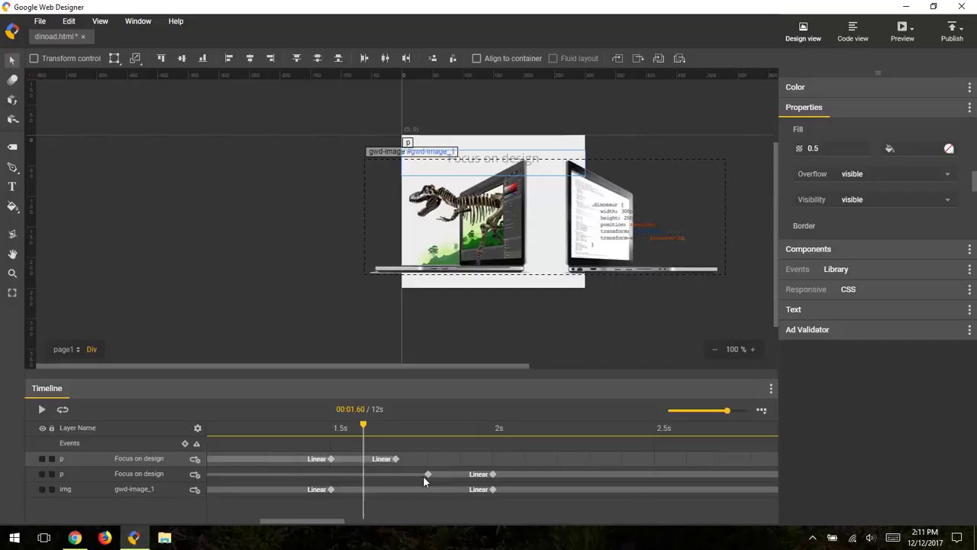
pyautogui.click(395, 458)
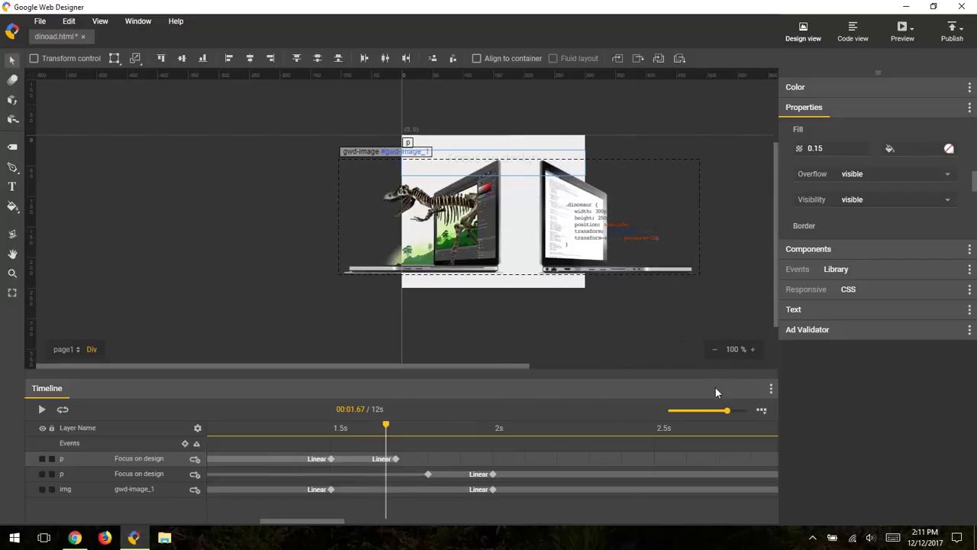
pyautogui.moveTo(730, 413); pyautogui.dragTo(649, 416)
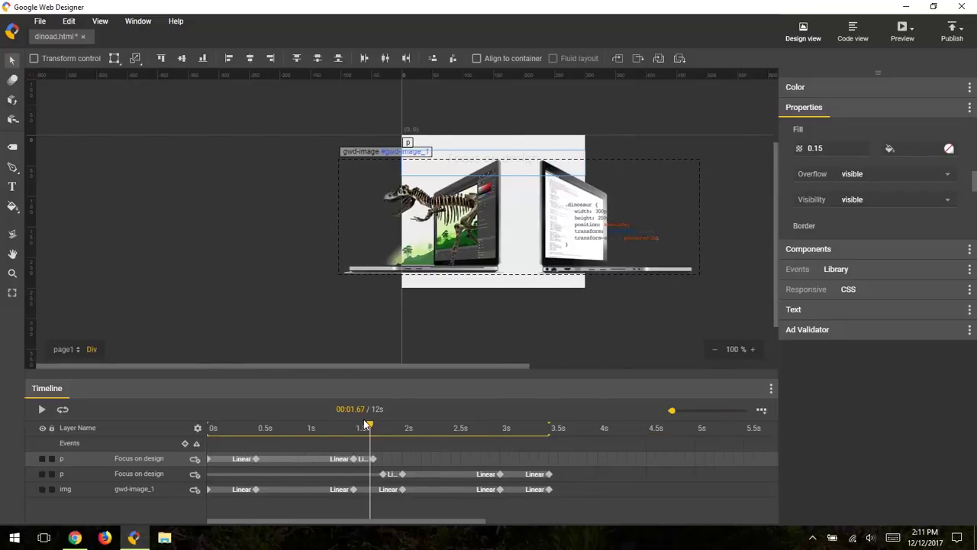
pyautogui.moveTo(369, 428); pyautogui.dragTo(432, 438)
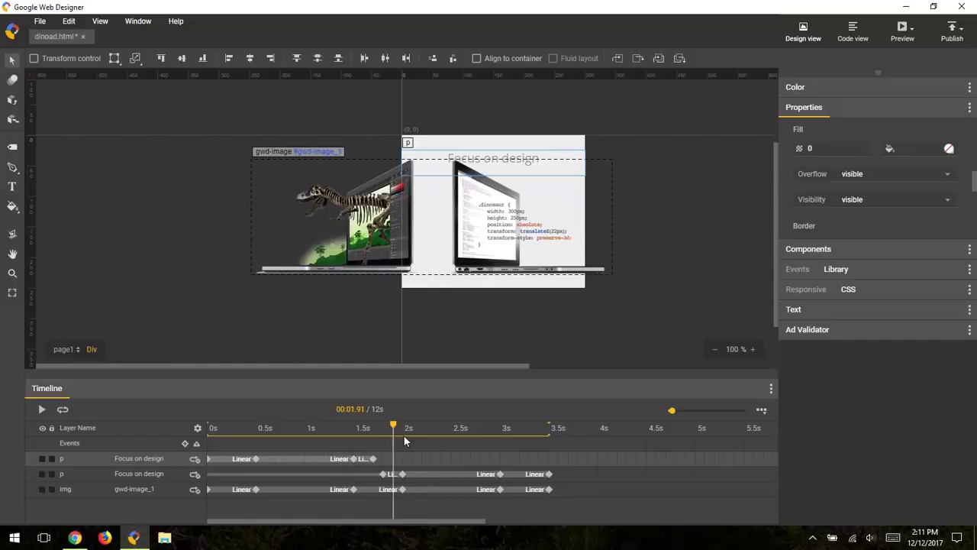
# - With the Text tool active, lock the first 'Focus on design' text layer
pyautogui.click(12, 185)
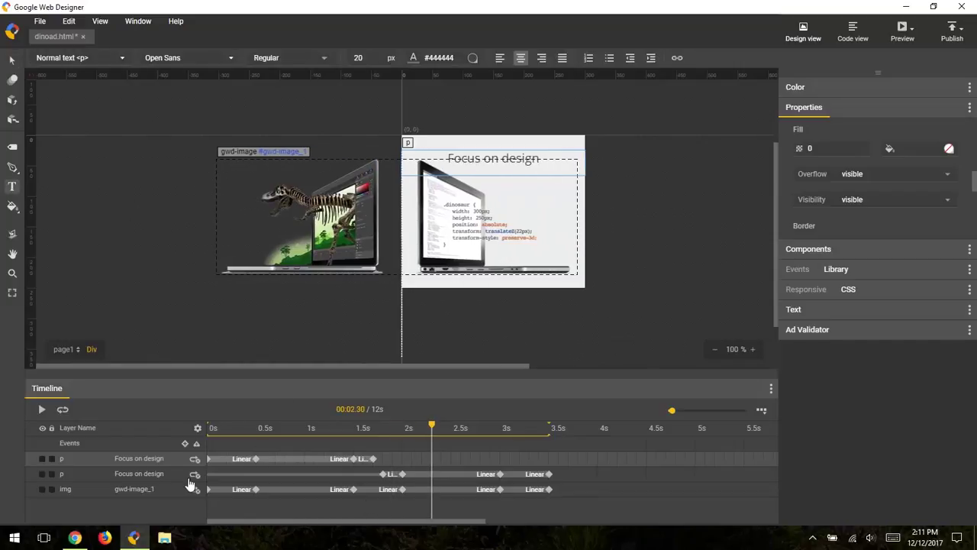
pyautogui.click(164, 474)
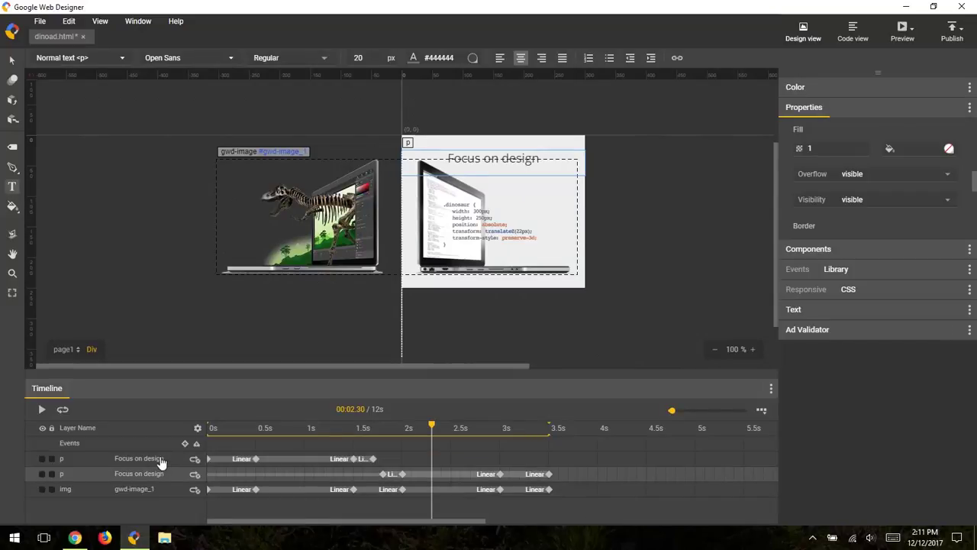
pyautogui.click(161, 461)
pyautogui.click(159, 475)
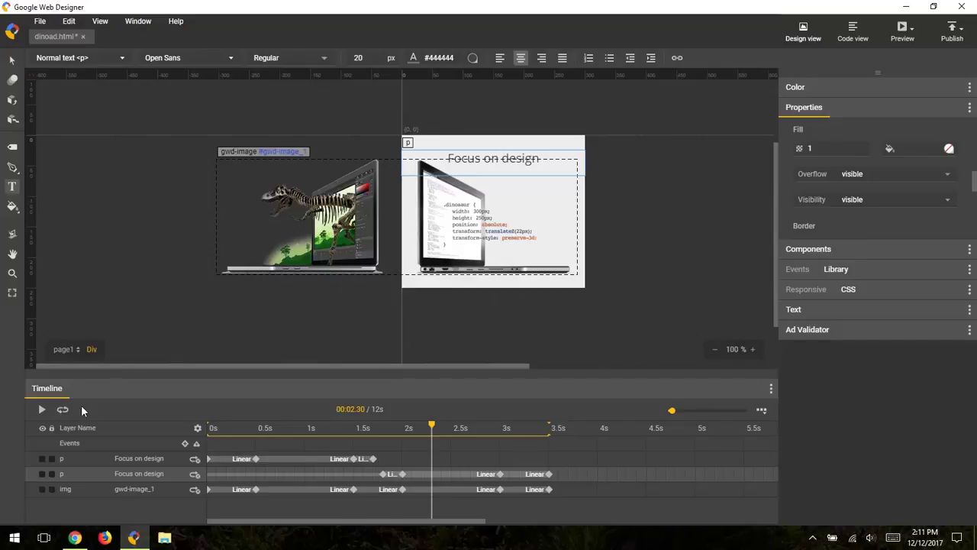
pyautogui.click(52, 458)
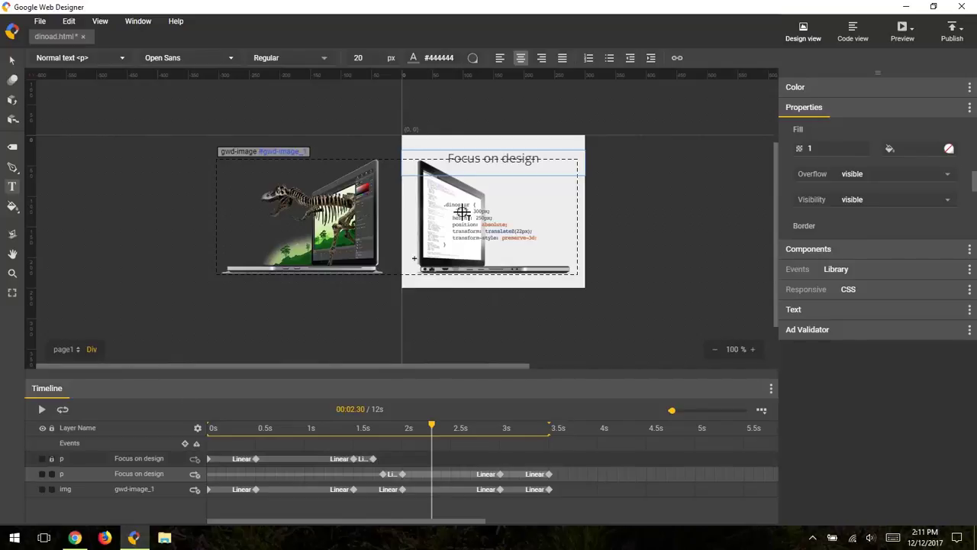
# - Replace the second text box's contents with 'Amplify with code'
pyautogui.click(504, 159)
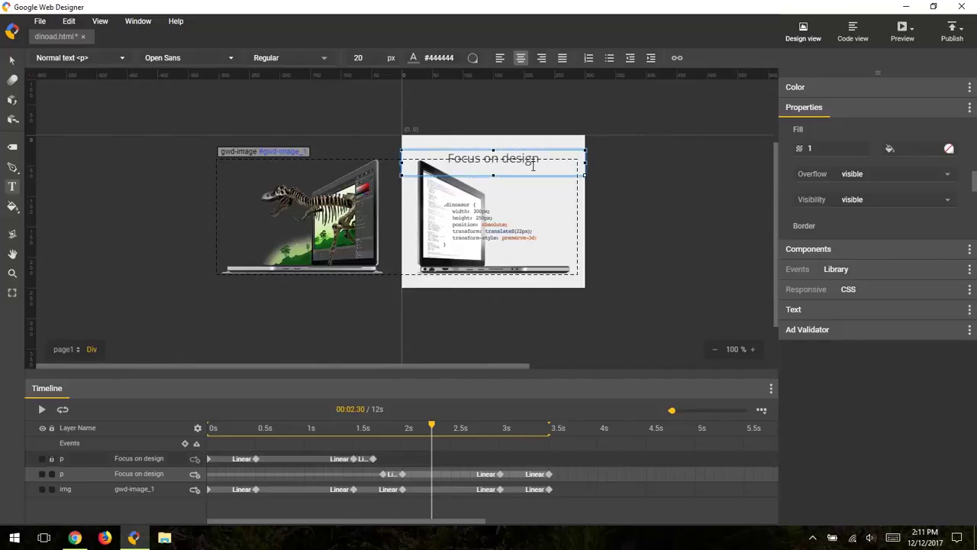
pyautogui.hotkey('ctrl', 'a')
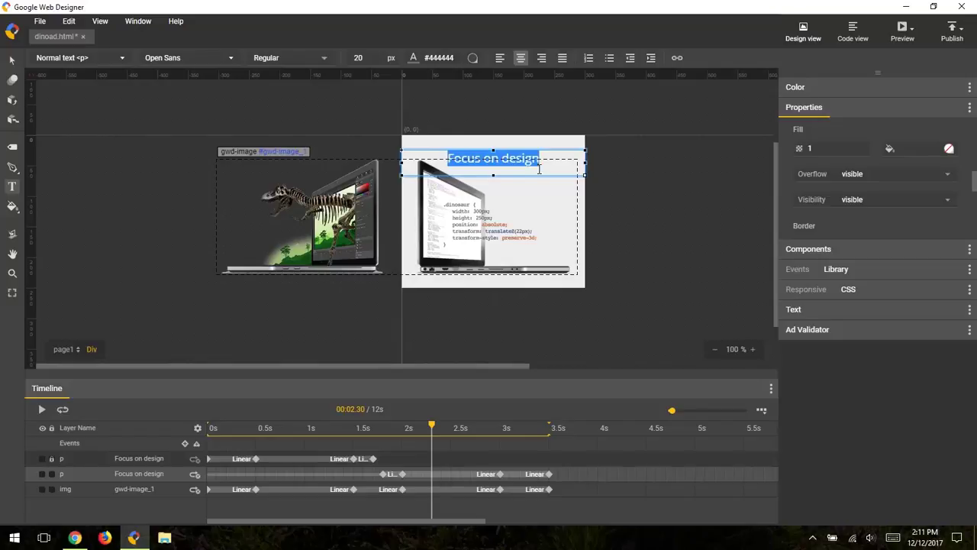
pyautogui.write('Amplify')
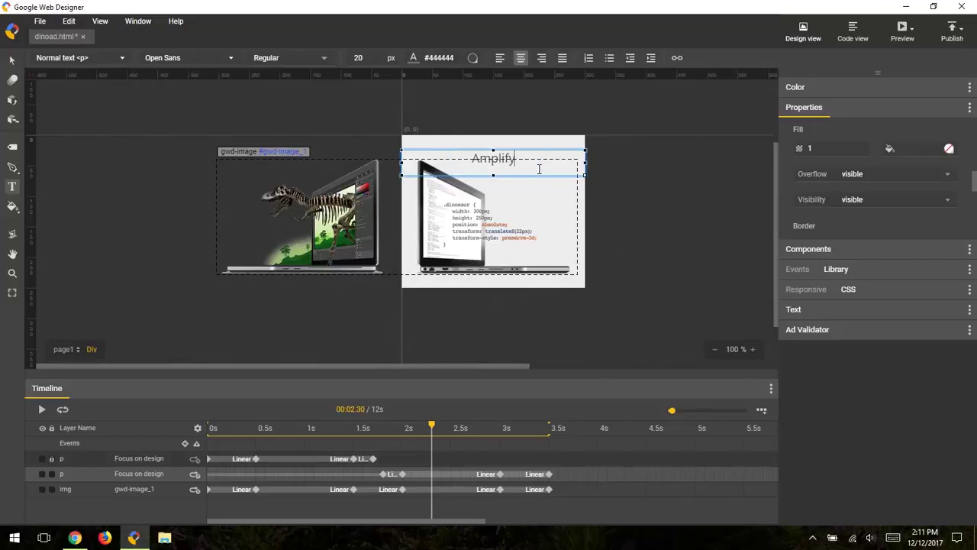
pyautogui.write(' with code')
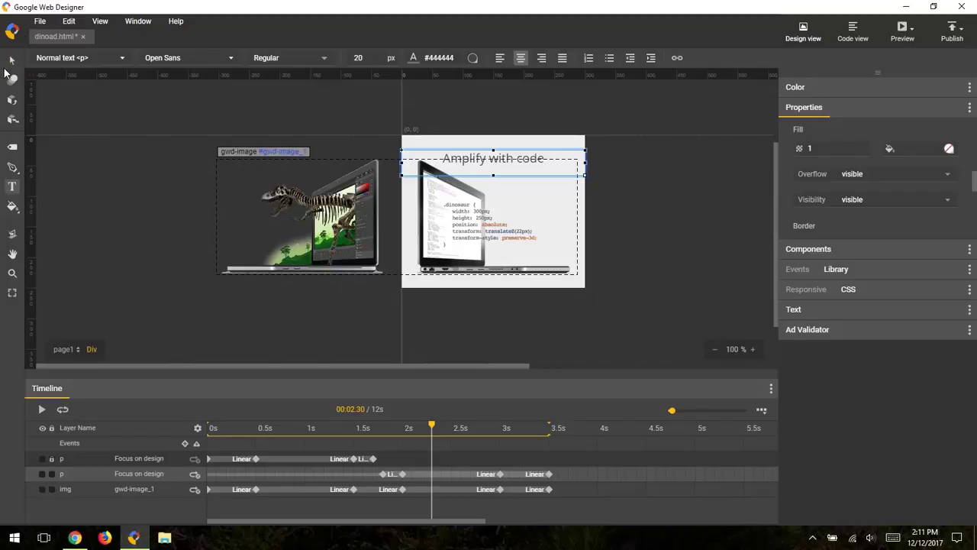
pyautogui.click(12, 59)
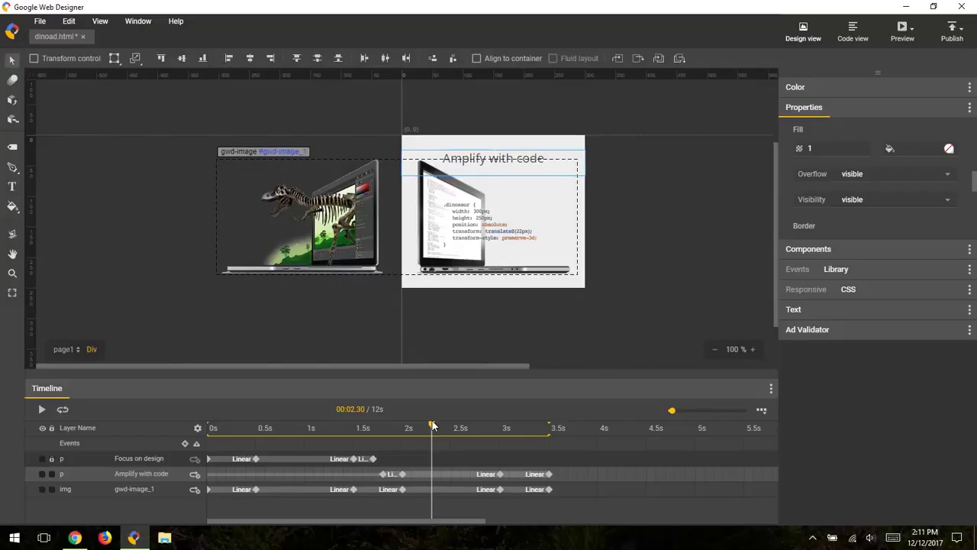
pyautogui.moveTo(432, 424); pyautogui.dragTo(202, 426)
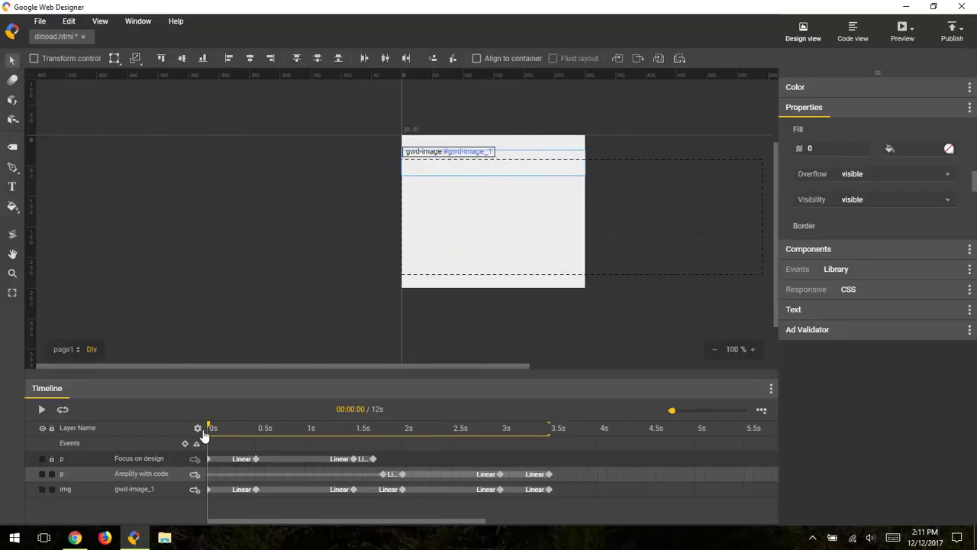
pyautogui.click(42, 410)
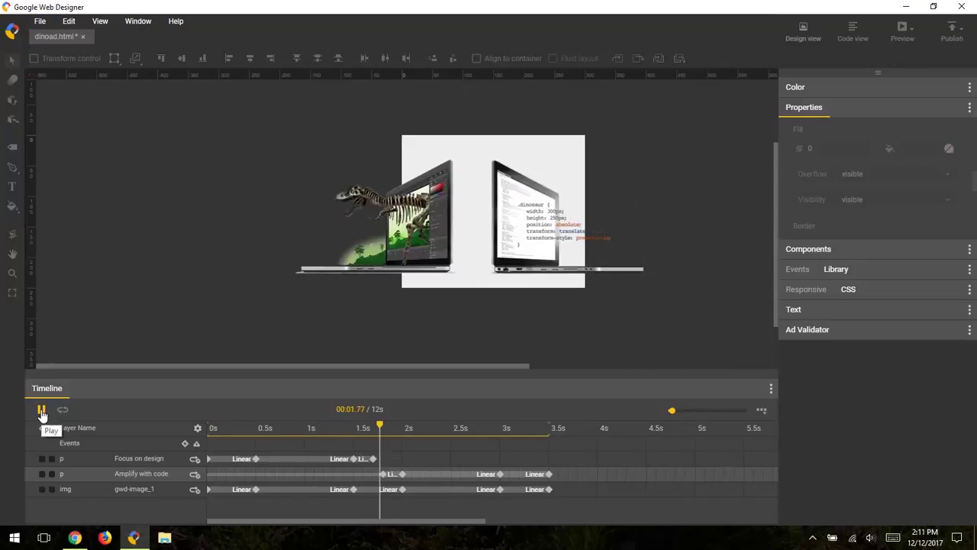
pyautogui.click(41, 409)
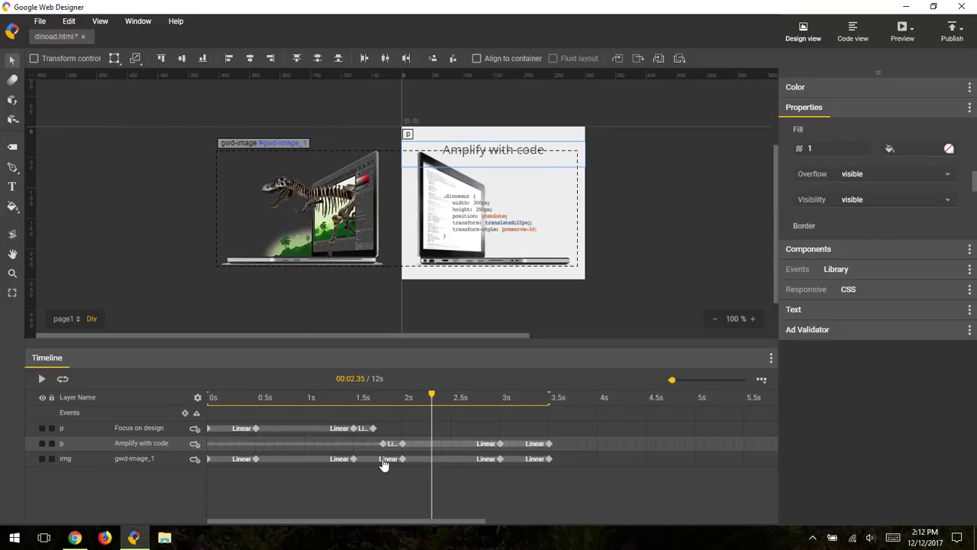
# - Apply Ease-in-out to the laptop image's second slide span on the timeline
pyautogui.click(382, 460)
pyautogui.rightClick(382, 460)
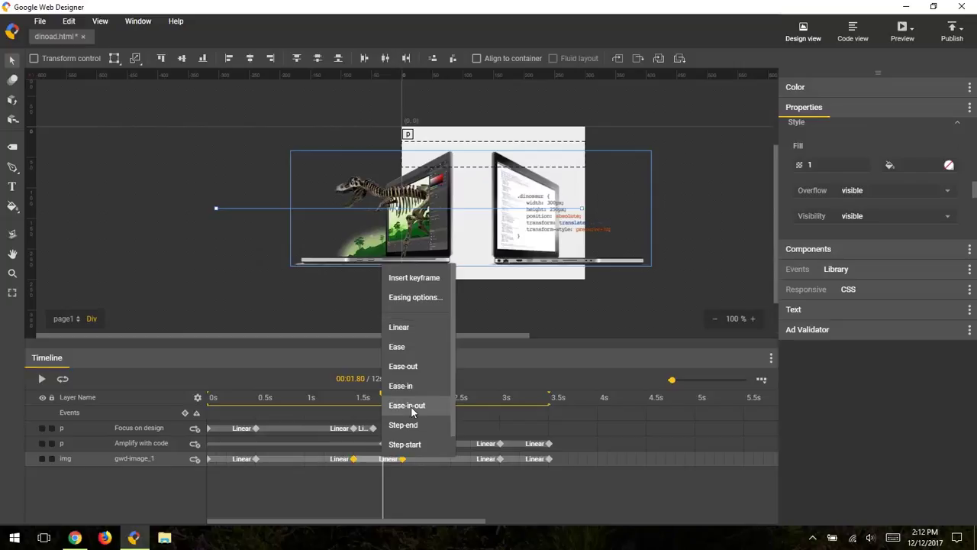
pyautogui.click(403, 471)
pyautogui.moveTo(394, 399)
pyautogui.mouseDown()
pyautogui.moveTo(346, 403)
pyautogui.moveTo(403, 412)
pyautogui.mouseUp()
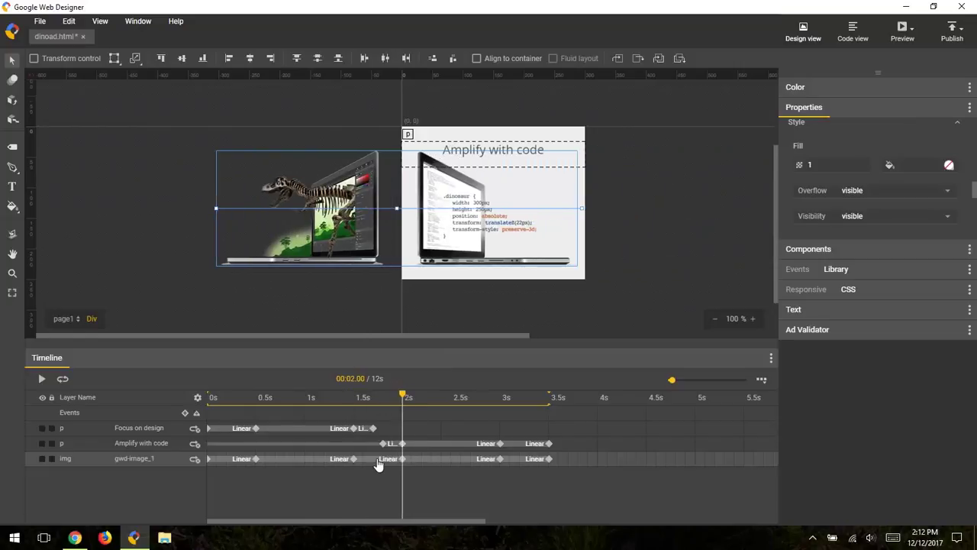
pyautogui.rightClick(375, 461)
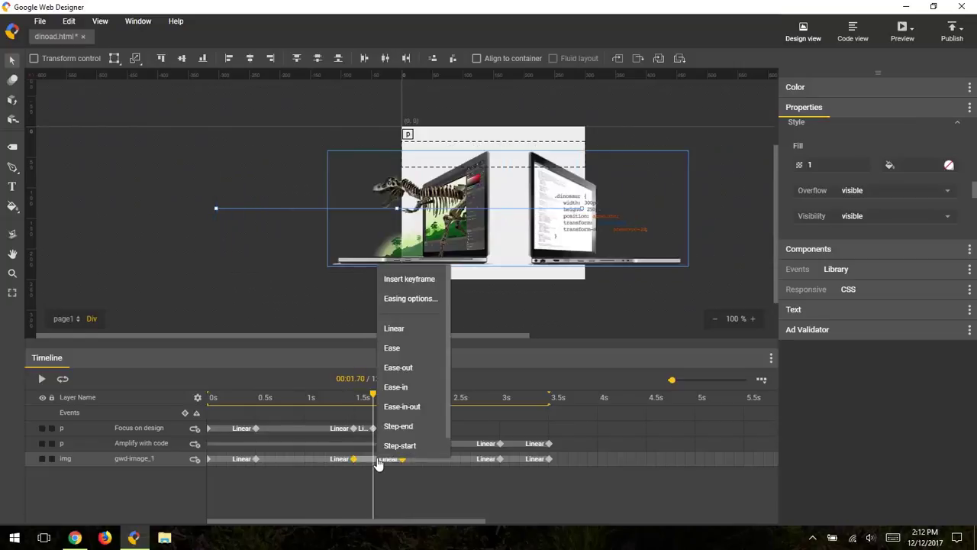
pyautogui.click(415, 415)
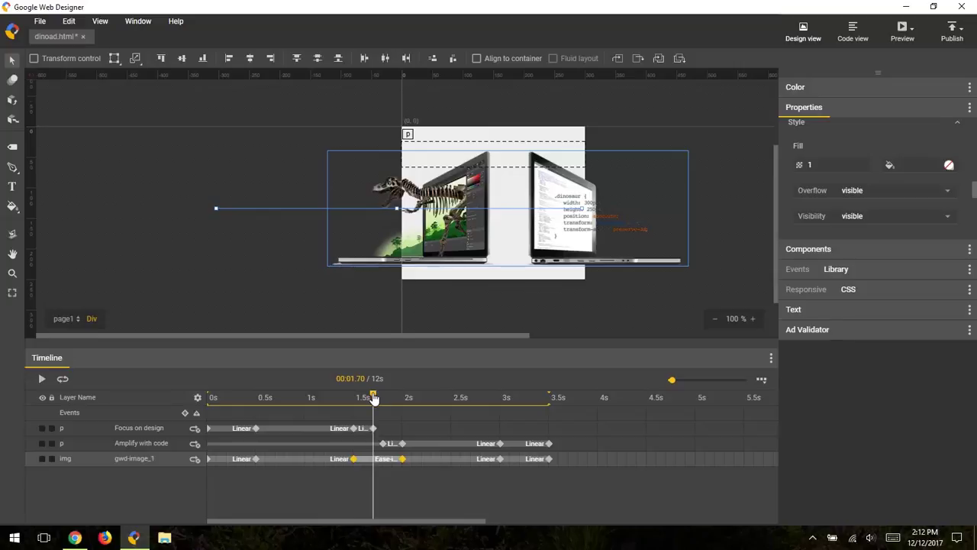
pyautogui.moveTo(374, 396)
pyautogui.mouseDown()
pyautogui.moveTo(352, 401)
pyautogui.moveTo(420, 402)
pyautogui.moveTo(340, 406)
pyautogui.mouseUp()
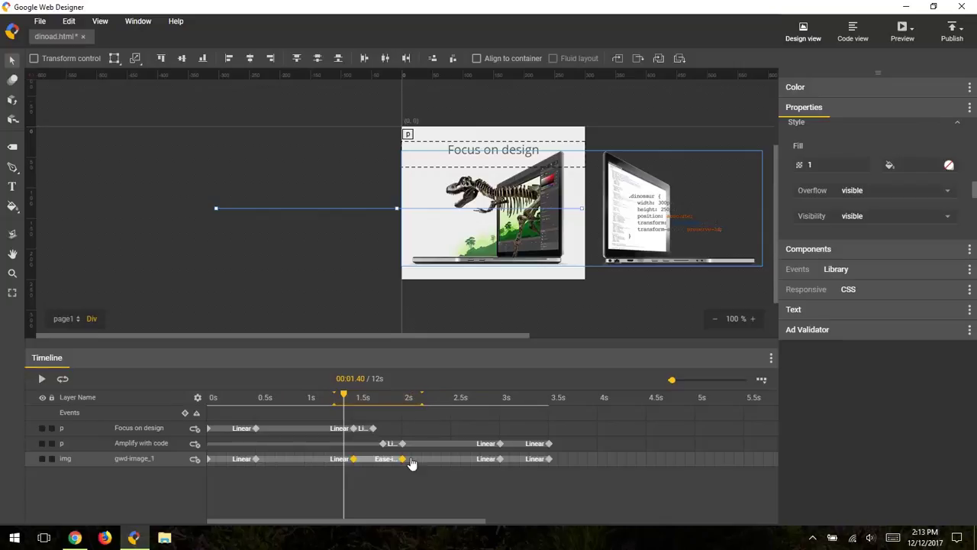
# - Loop the timeline preview, play and pause it, then scrub through the laptop slide
pyautogui.click(63, 379)
pyautogui.click(42, 379)
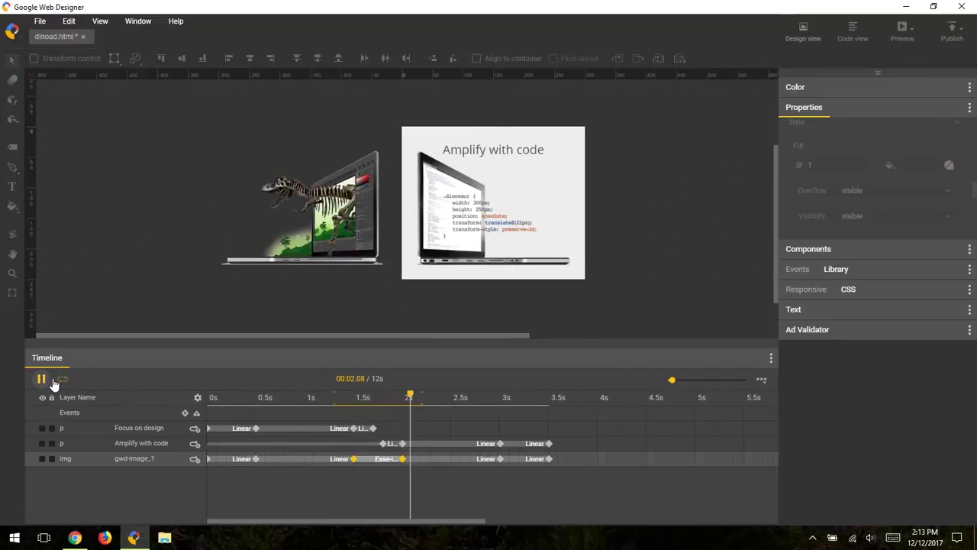
pyautogui.click(42, 379)
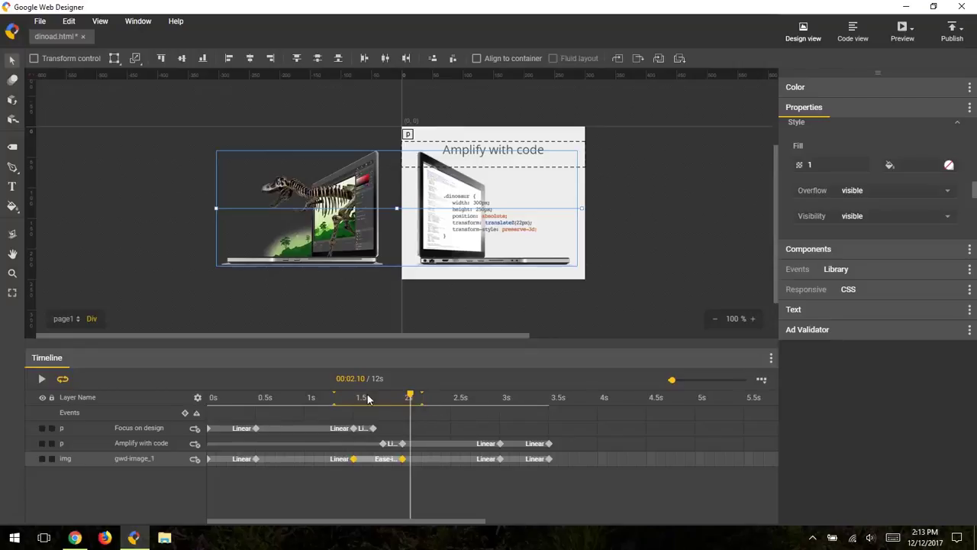
pyautogui.moveTo(368, 394); pyautogui.dragTo(411, 412)
# - Steepen the laptop slide's ease-in-out curve, save it as preset 'strongEaseInOut2', and apply it
pyautogui.rightClick(387, 466)
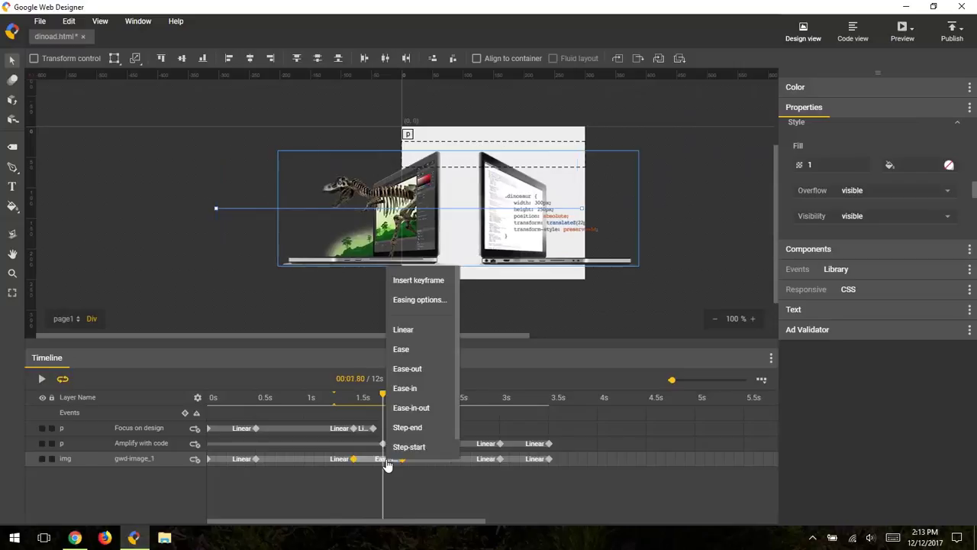
pyautogui.click(413, 303)
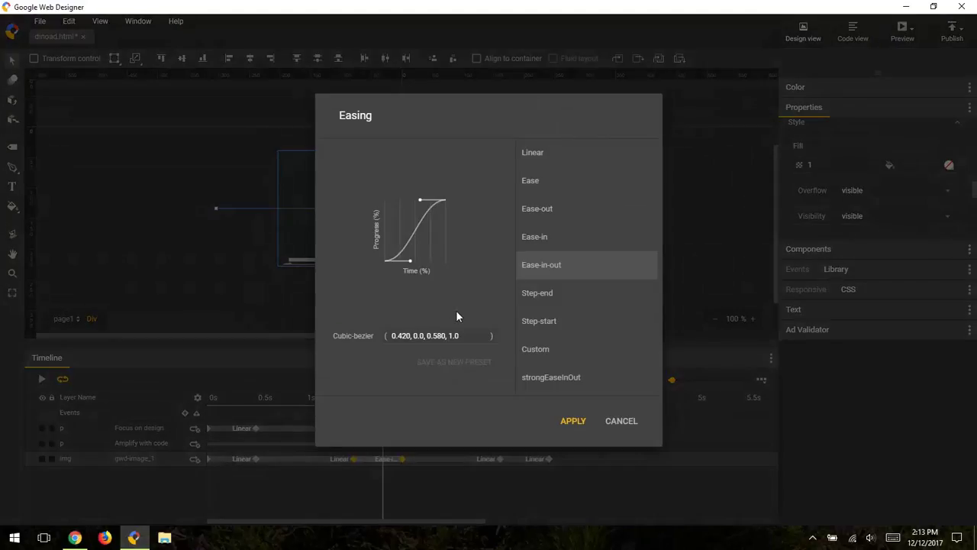
pyautogui.moveTo(420, 199); pyautogui.dragTo(389, 199)
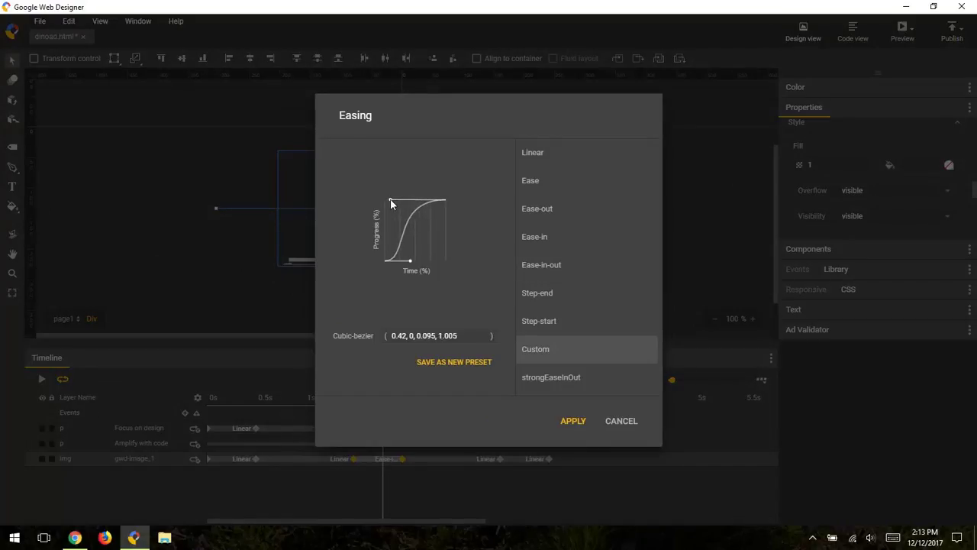
pyautogui.click(469, 366)
pyautogui.write('s')
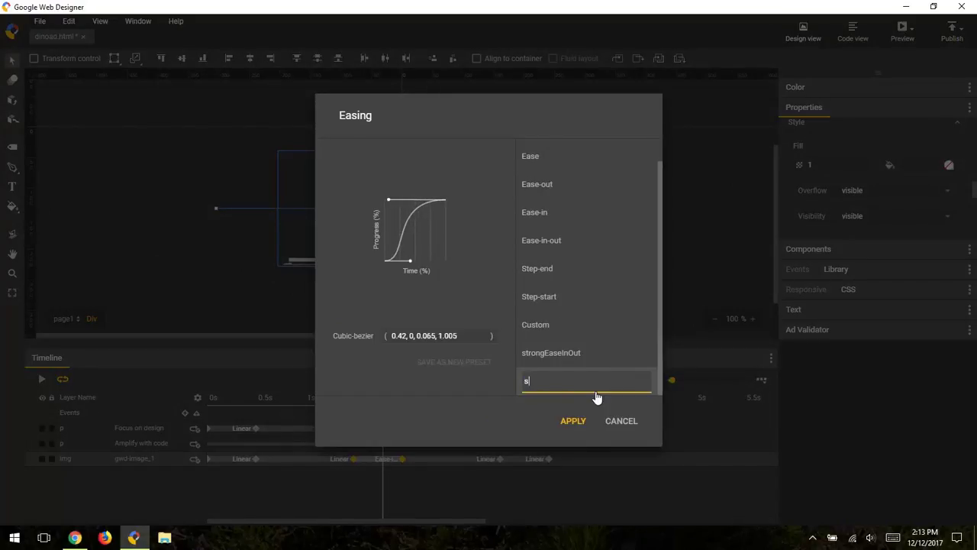
pyautogui.write('trongEaseInOut')
pyautogui.write('2')
pyautogui.click(574, 422)
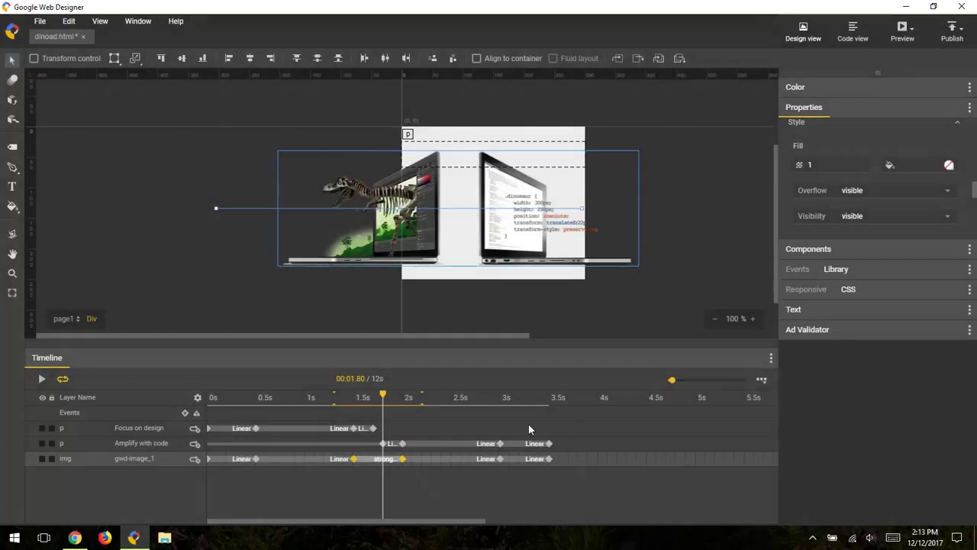
pyautogui.moveTo(382, 397)
pyautogui.mouseDown()
pyautogui.moveTo(341, 397)
pyautogui.moveTo(388, 410)
pyautogui.moveTo(377, 410)
pyautogui.mouseUp()
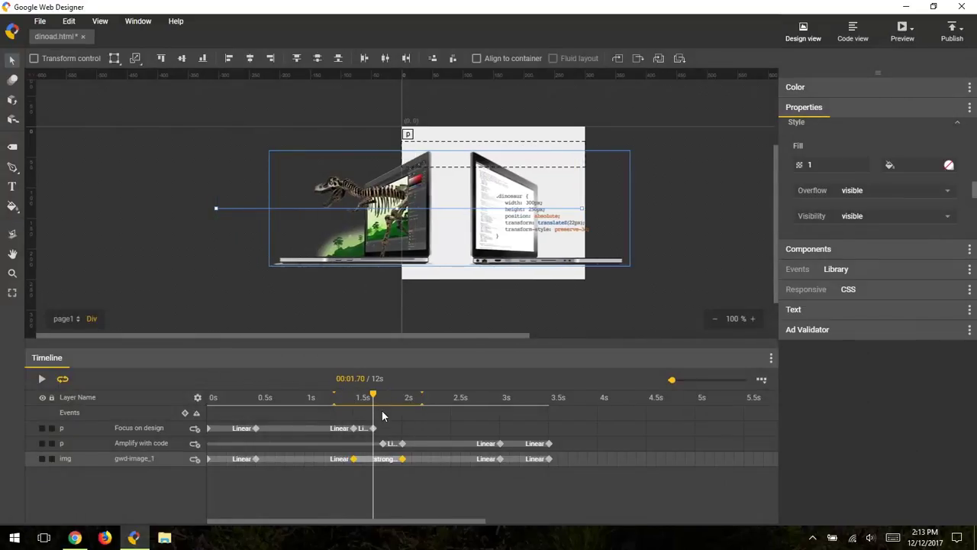